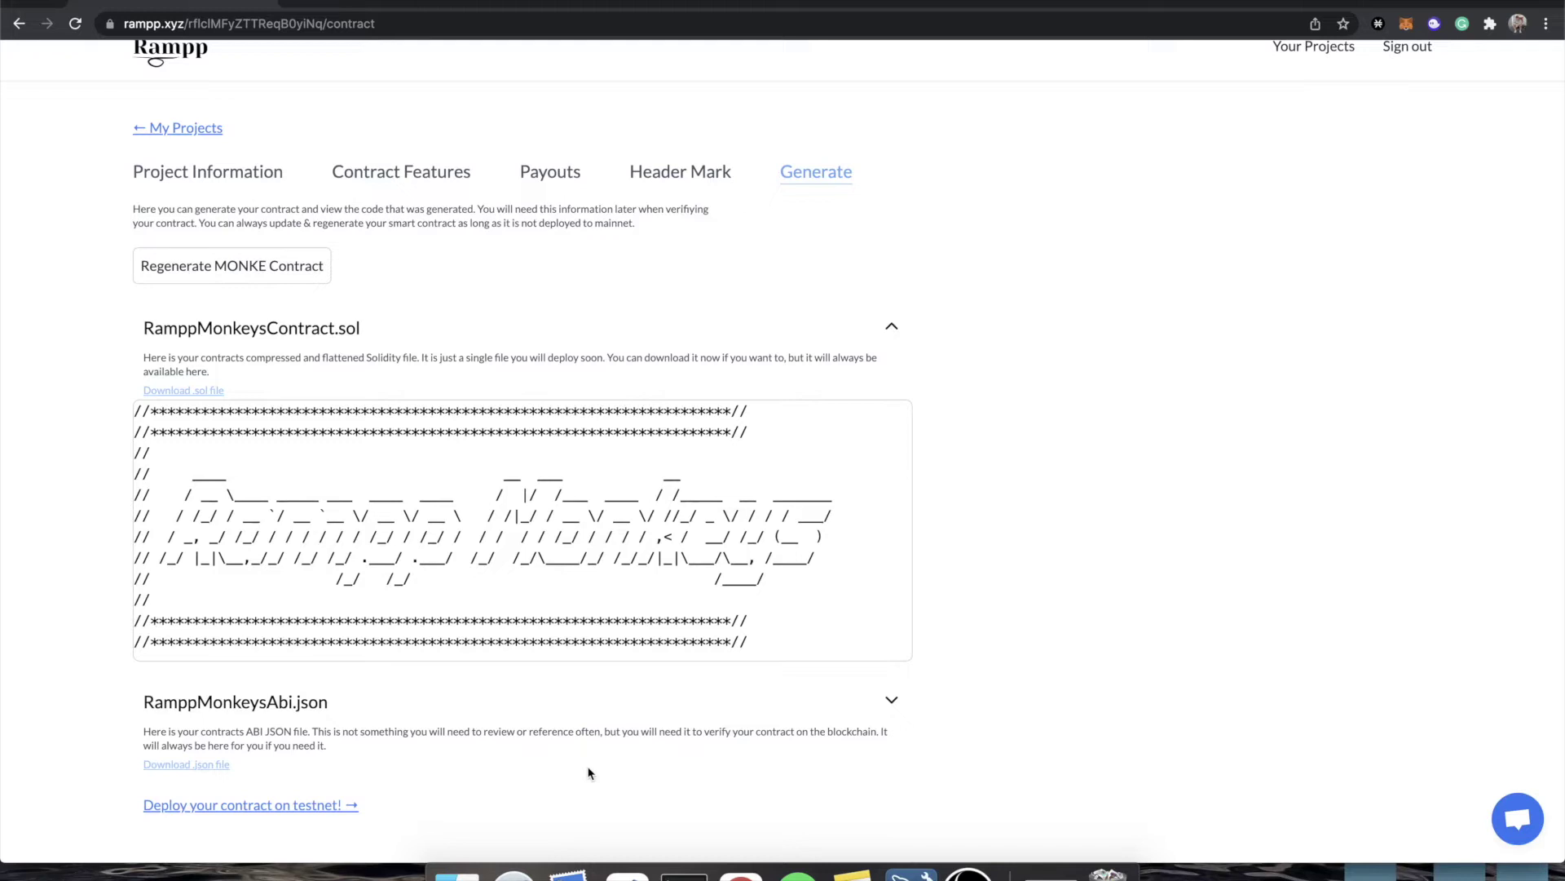
Step: Open the Rinkeby testnet deployment page for the Rampp Monkeys project
scroll(848, 494, "up", 1)
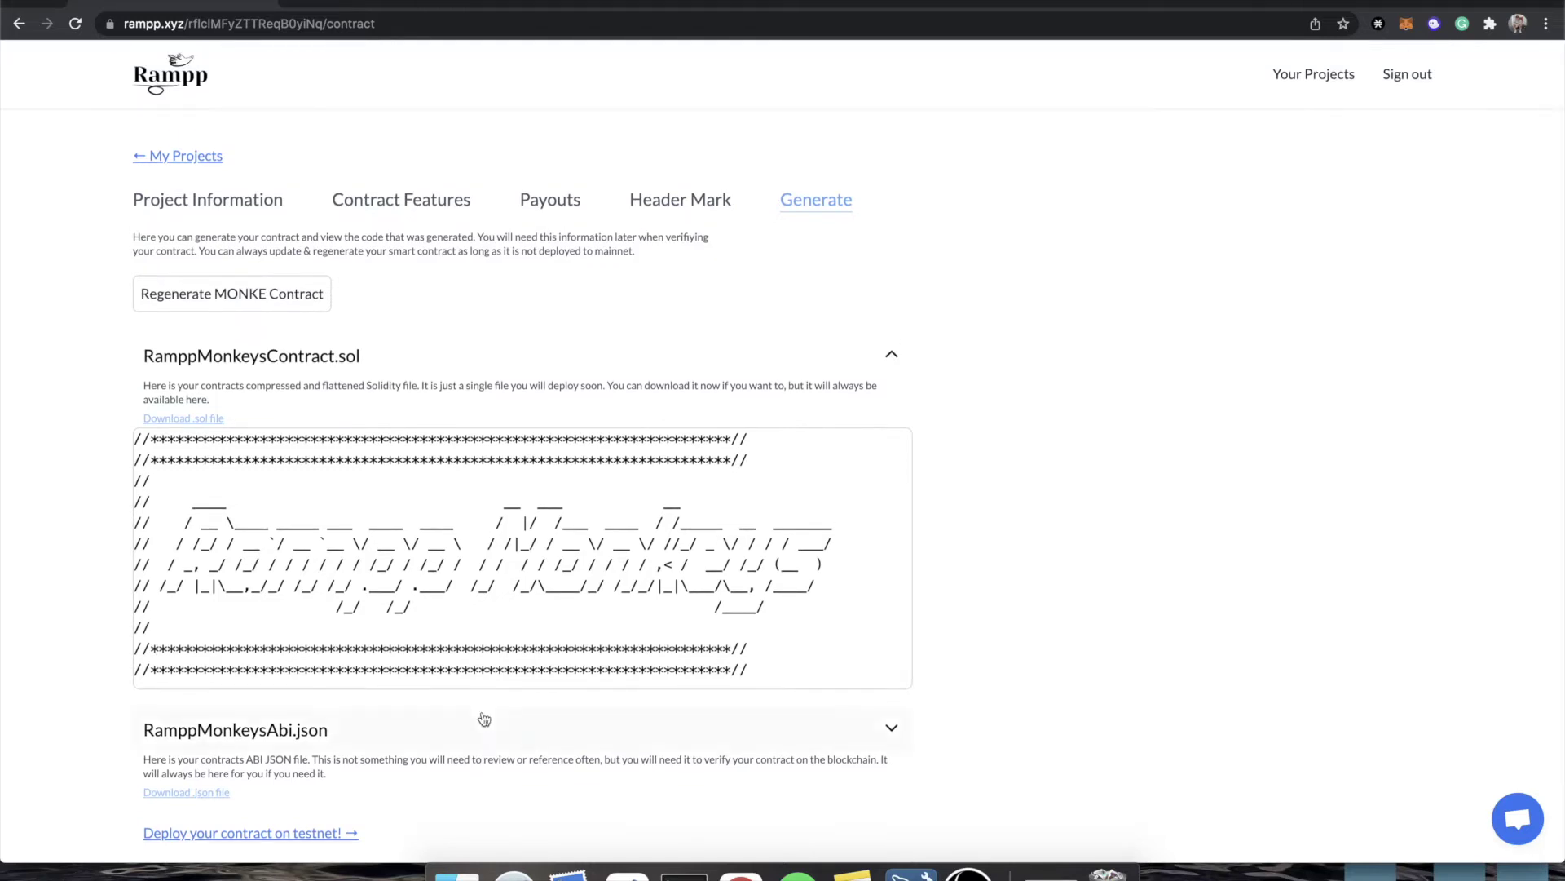
left_click(318, 834)
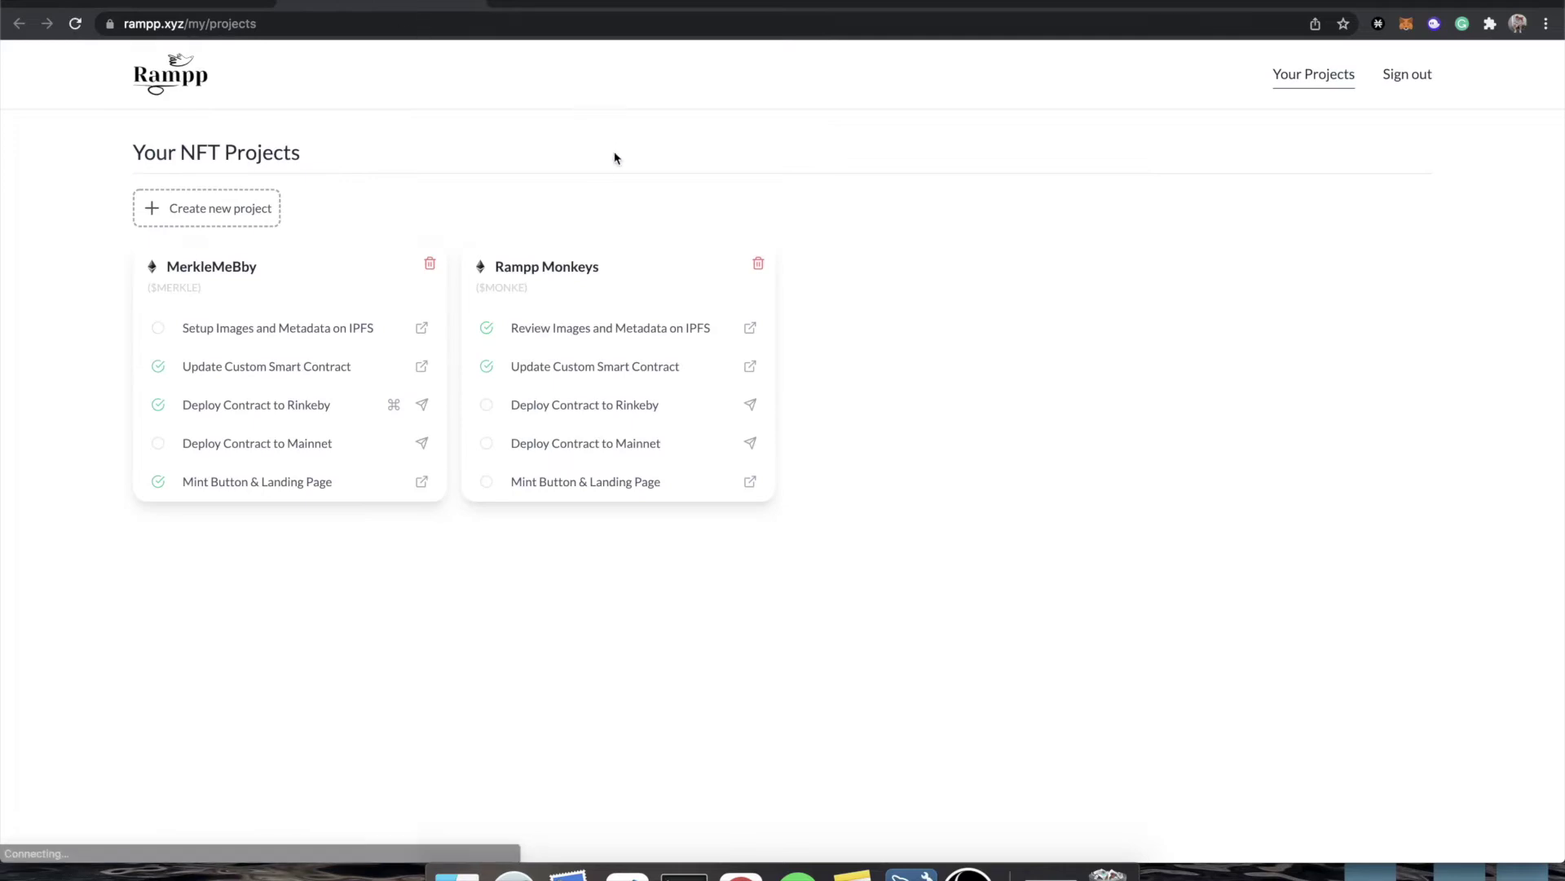
left_click(750, 408)
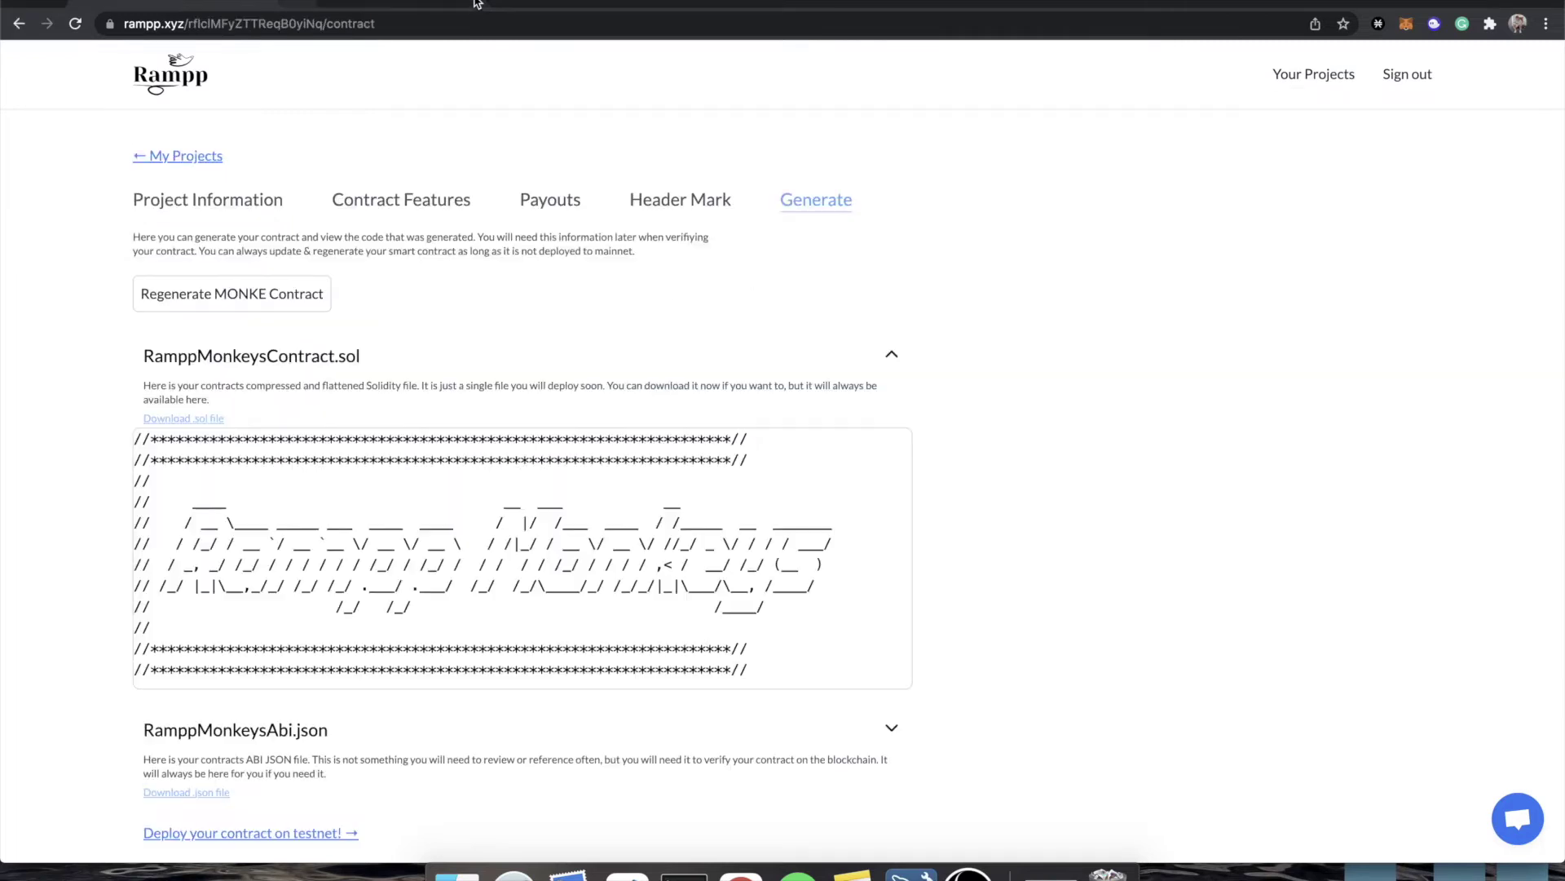
left_click(334, 834)
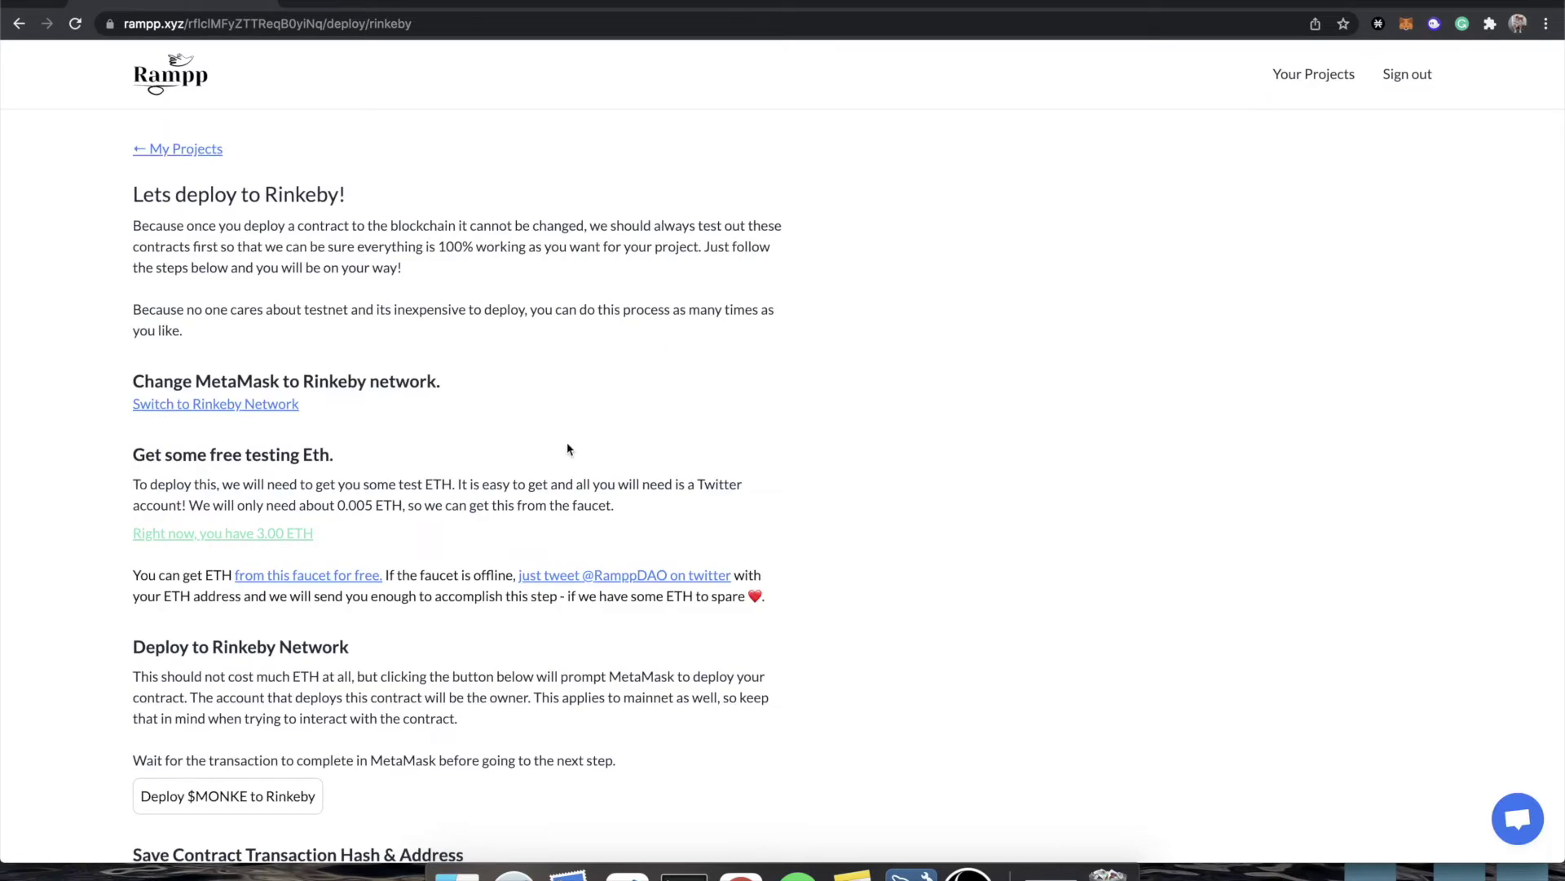
Step: Switch MetaMask to the Rinkeby Test Network, approve the network change and check the available test ETH balance
scroll(569, 449, "down", 1)
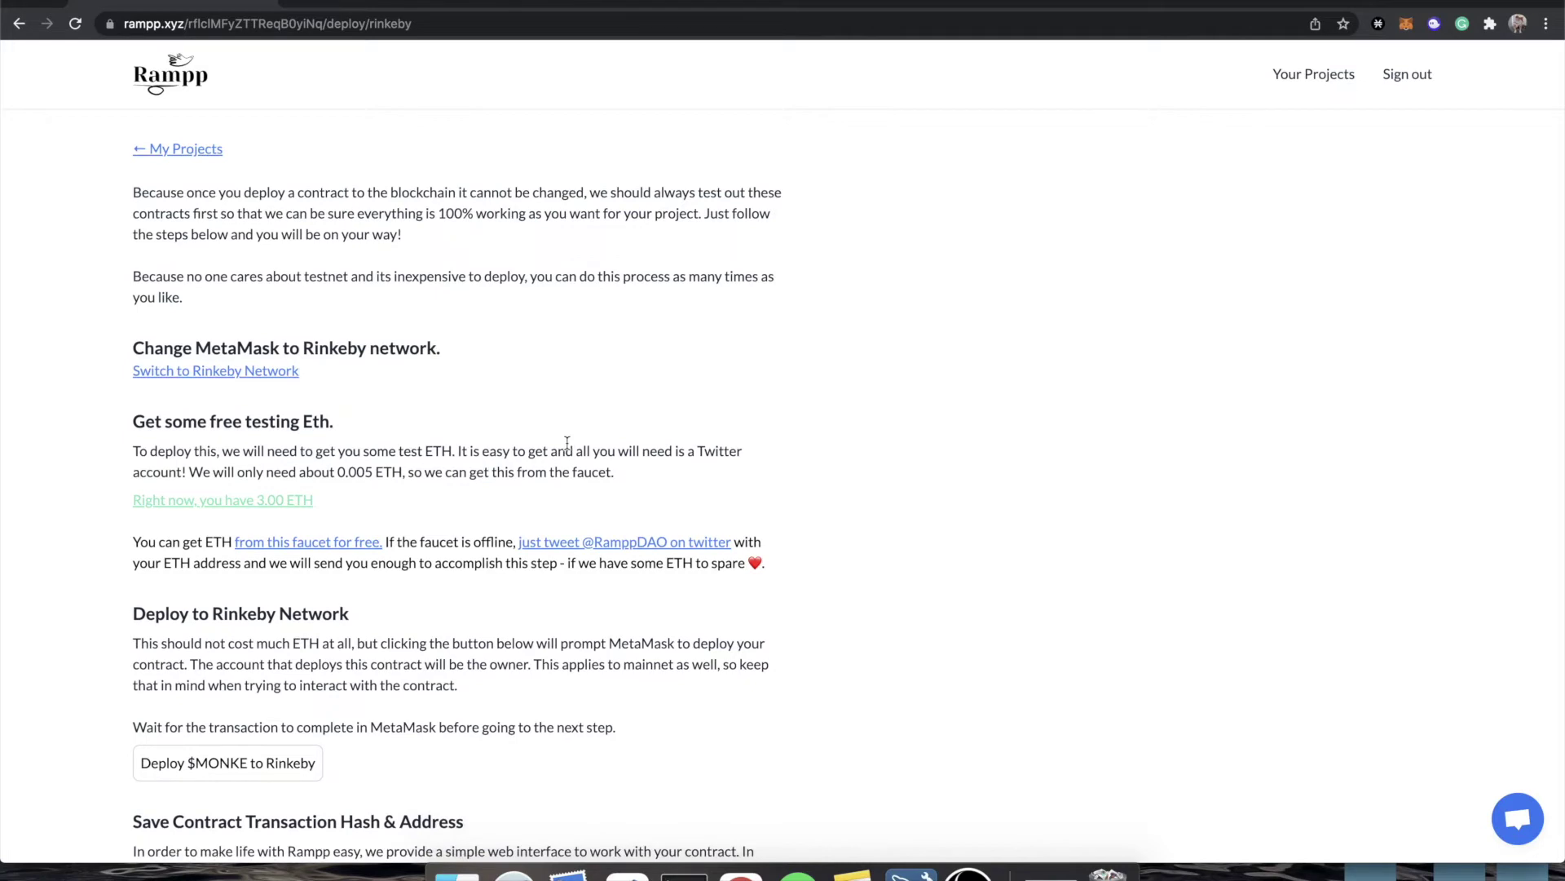
left_click(271, 372)
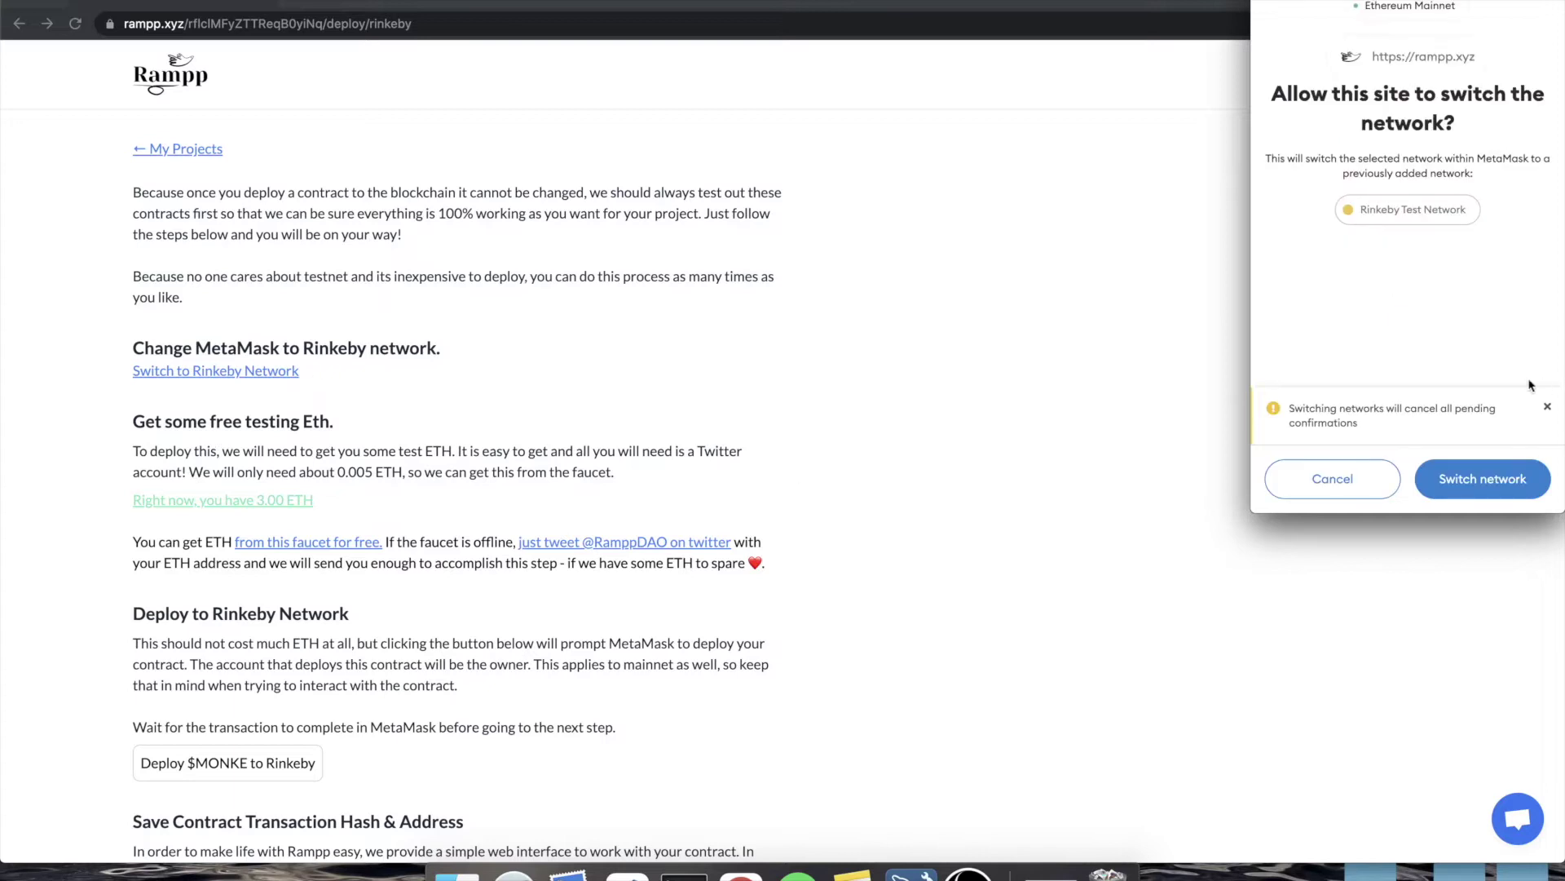
left_click(1465, 479)
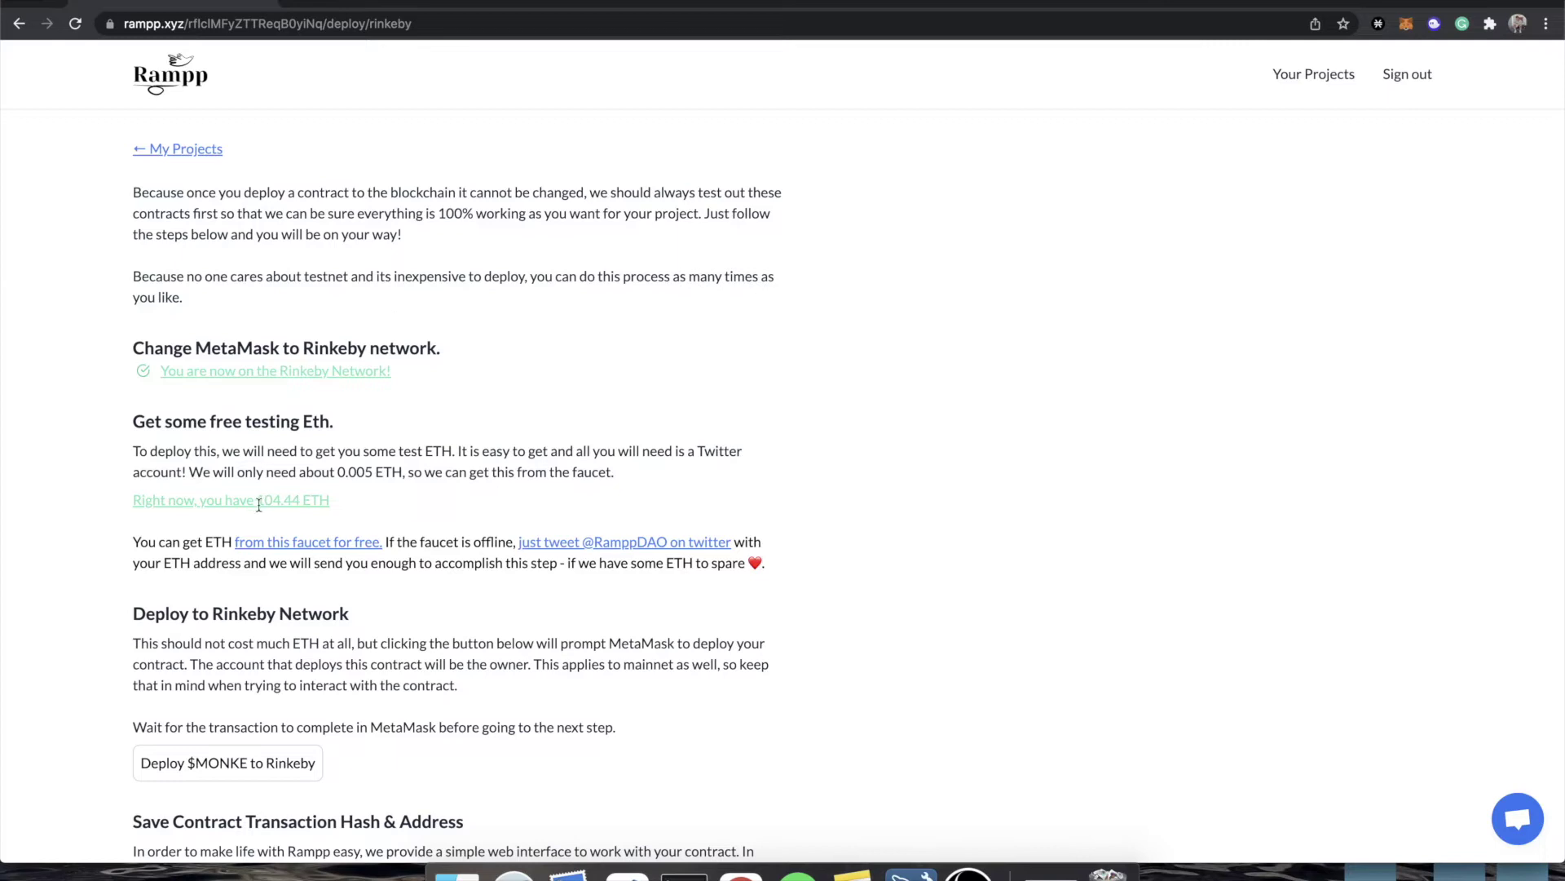
left_click_drag(258, 505, 302, 503)
left_click(349, 511)
Step: Deploy the $MONKE contract to Rinkeby, checking the estimated gas fee and confirming the transaction in MetaMask
scroll(403, 601, "down", 2)
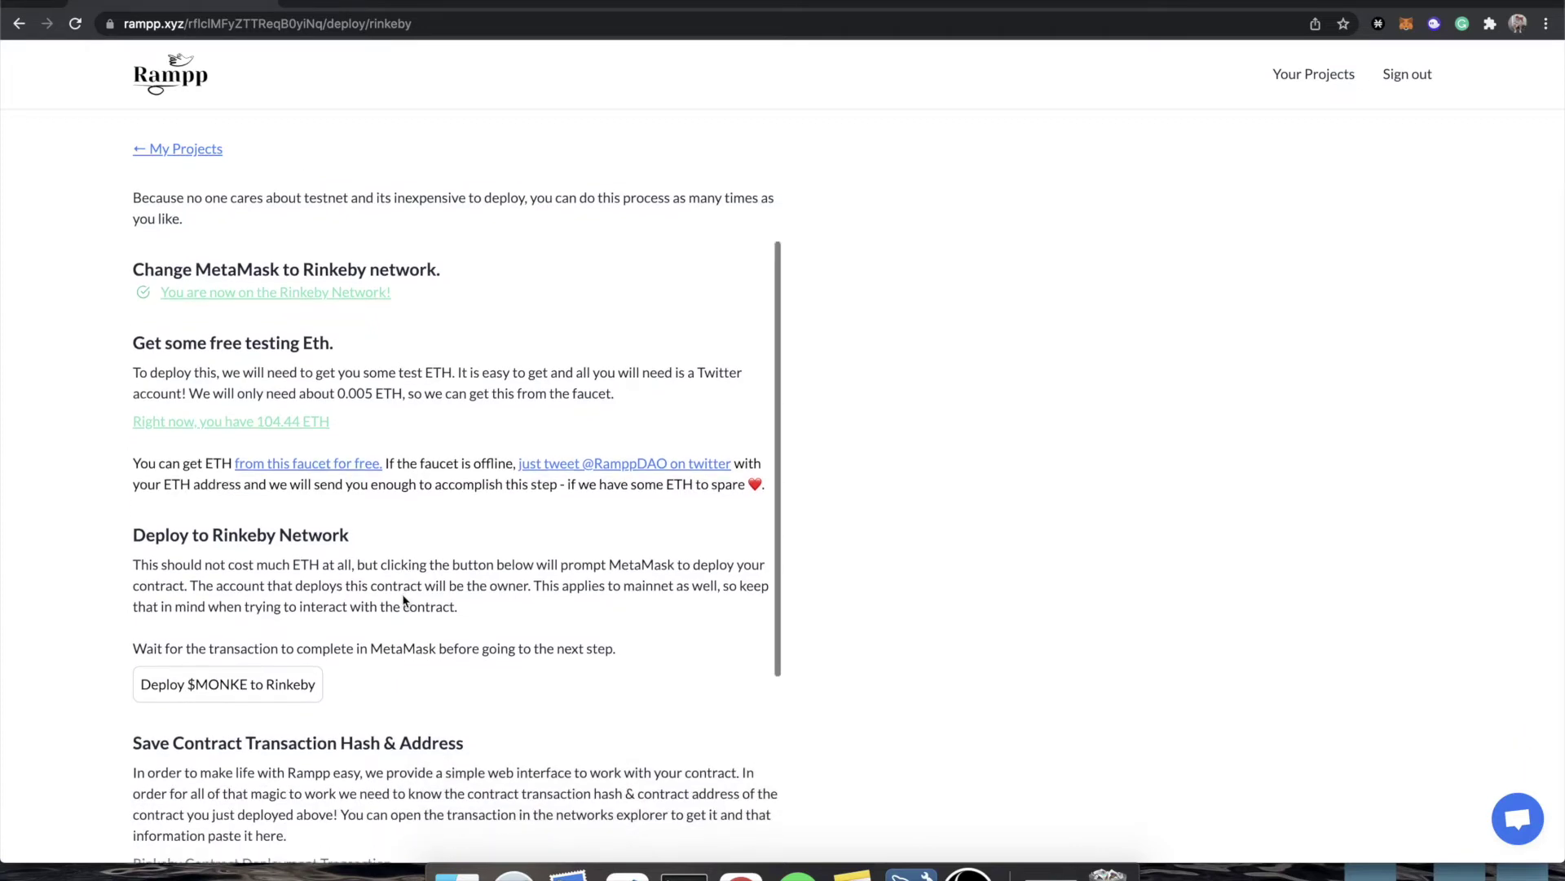
scroll(403, 600, "down", 2)
scroll(403, 601, "down", 1)
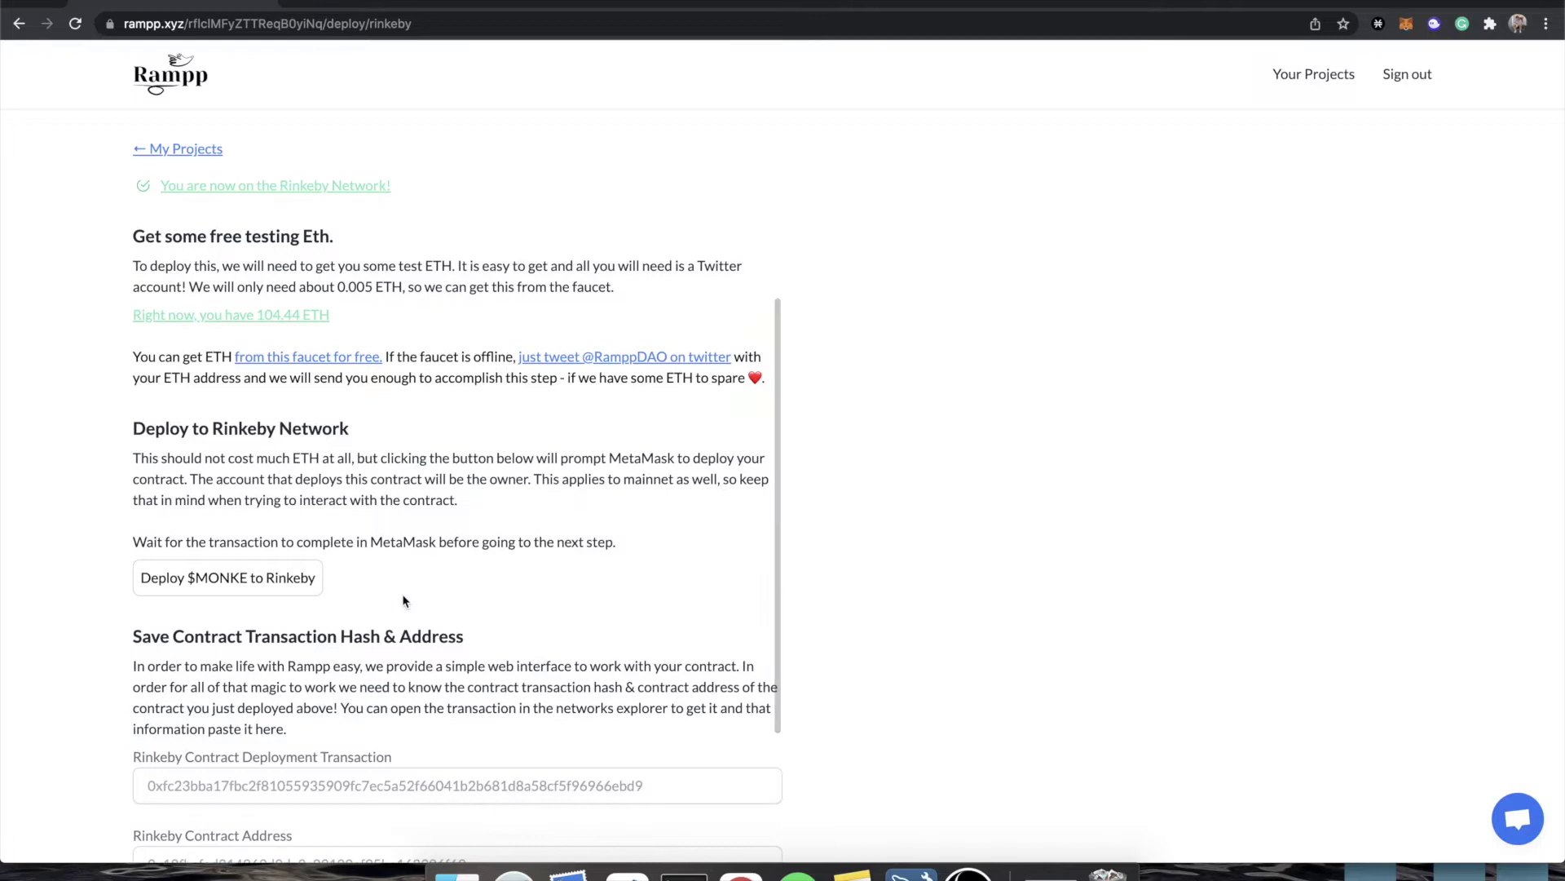
left_click(202, 578)
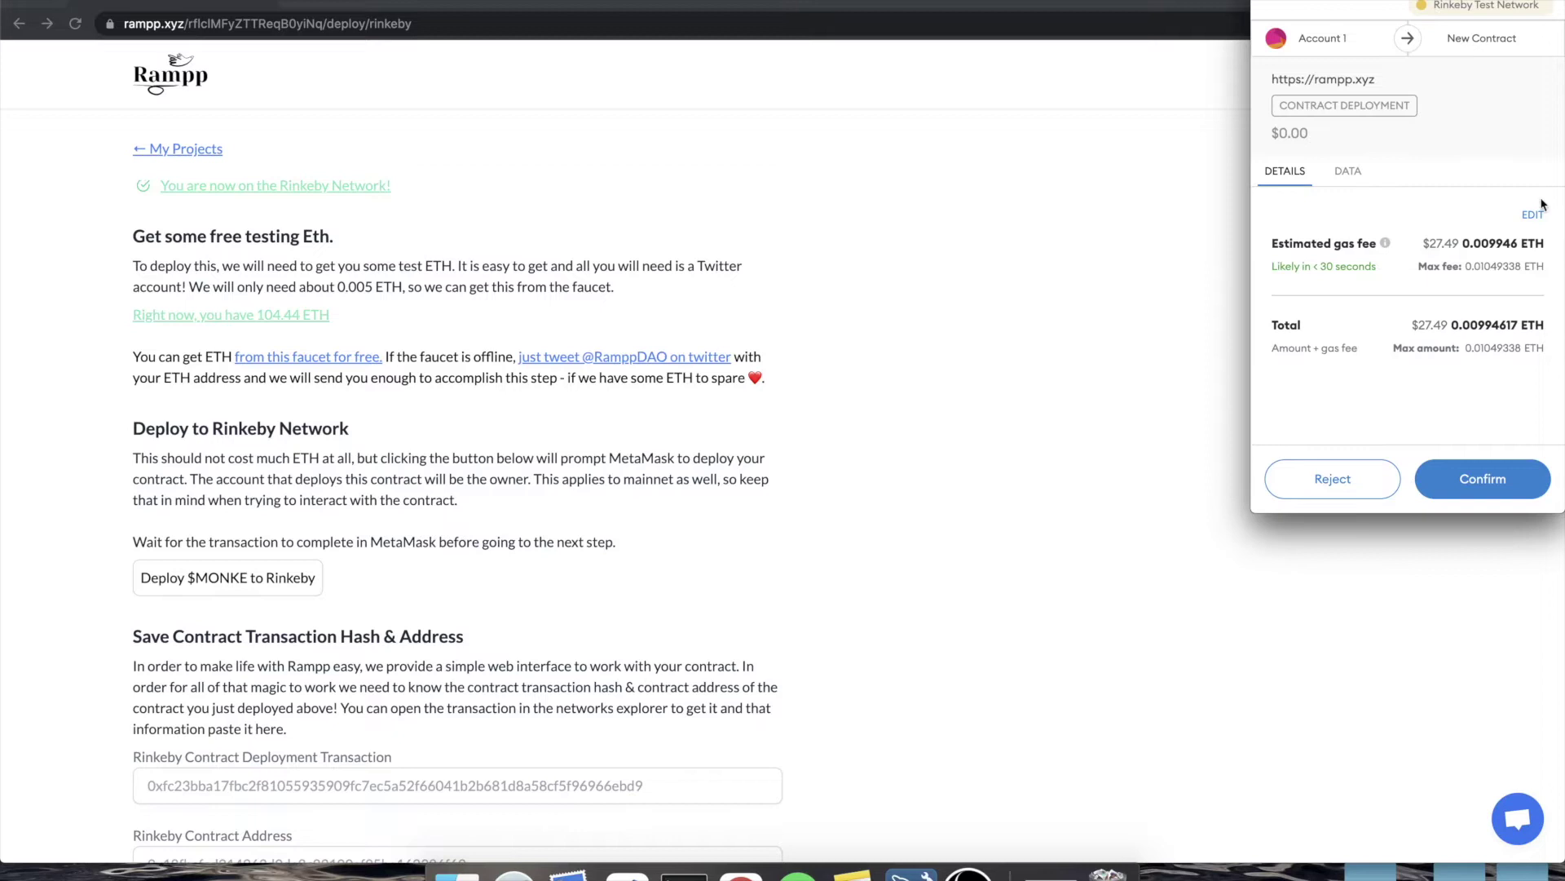
left_click_drag(1424, 243, 1454, 243)
left_click(1463, 252)
left_click_drag(1423, 243, 1459, 244)
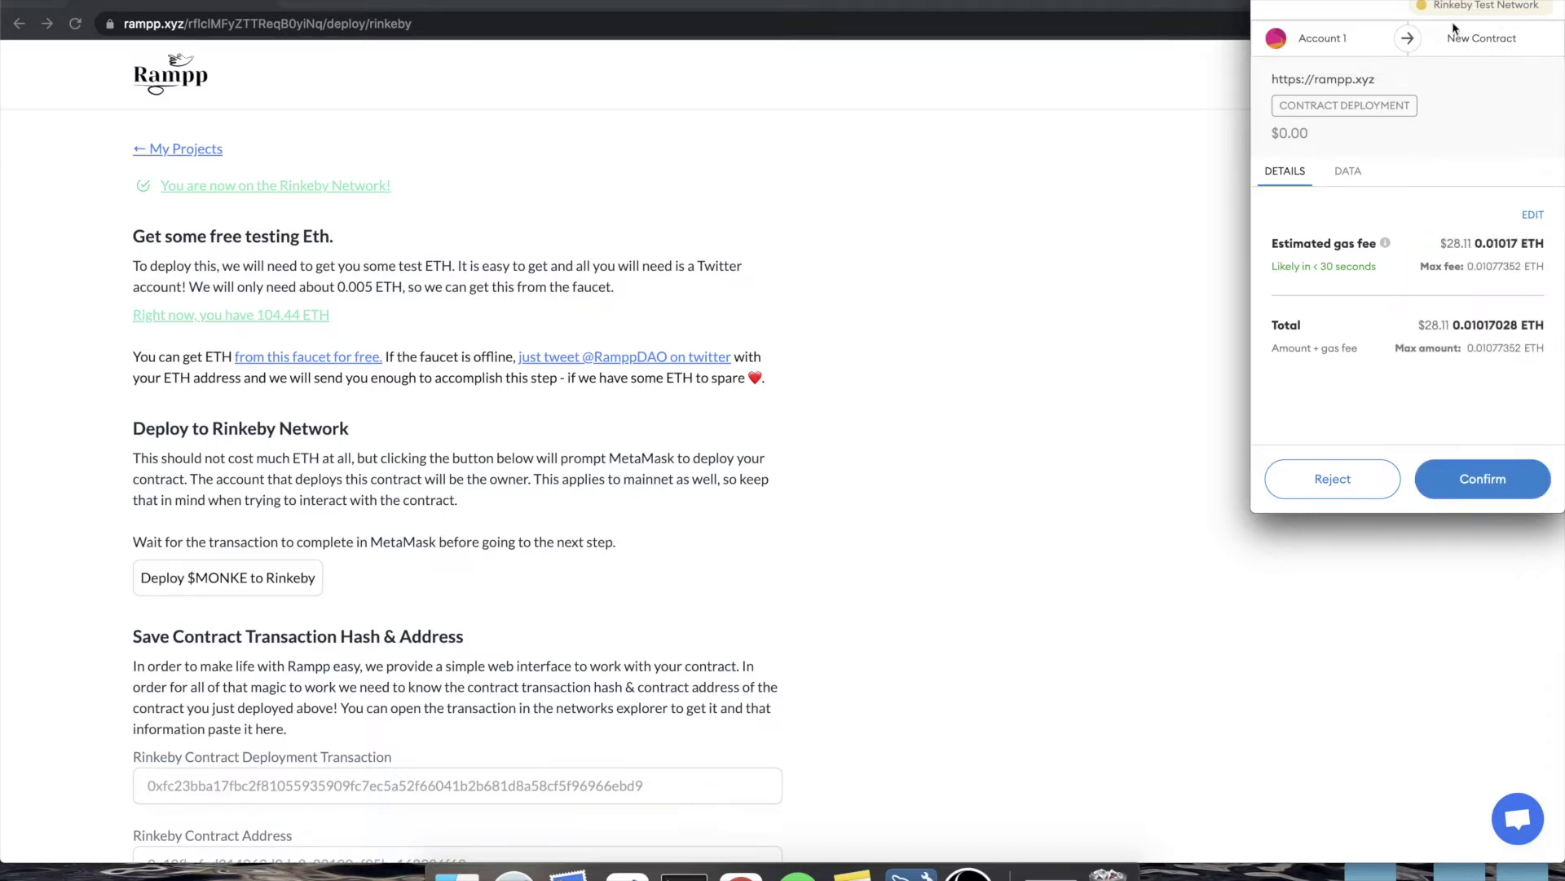
left_click(1470, 484)
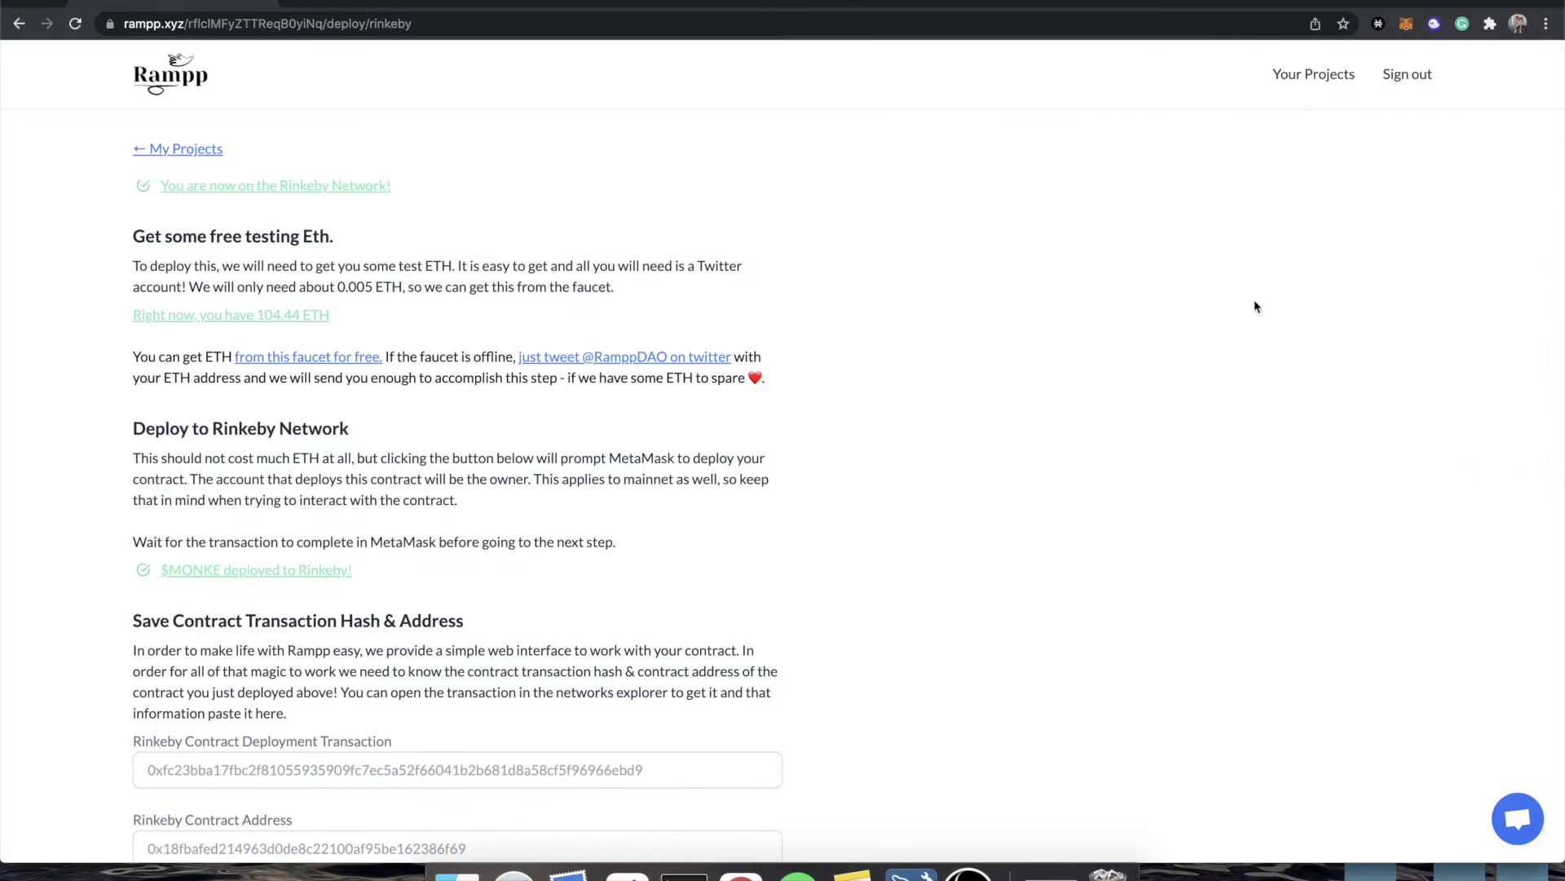
Step: Copy the pending contract deployment's transaction ID from MetaMask into the Rinkeby Contract Deployment Transaction field
left_click(1404, 24)
left_click(1280, 487)
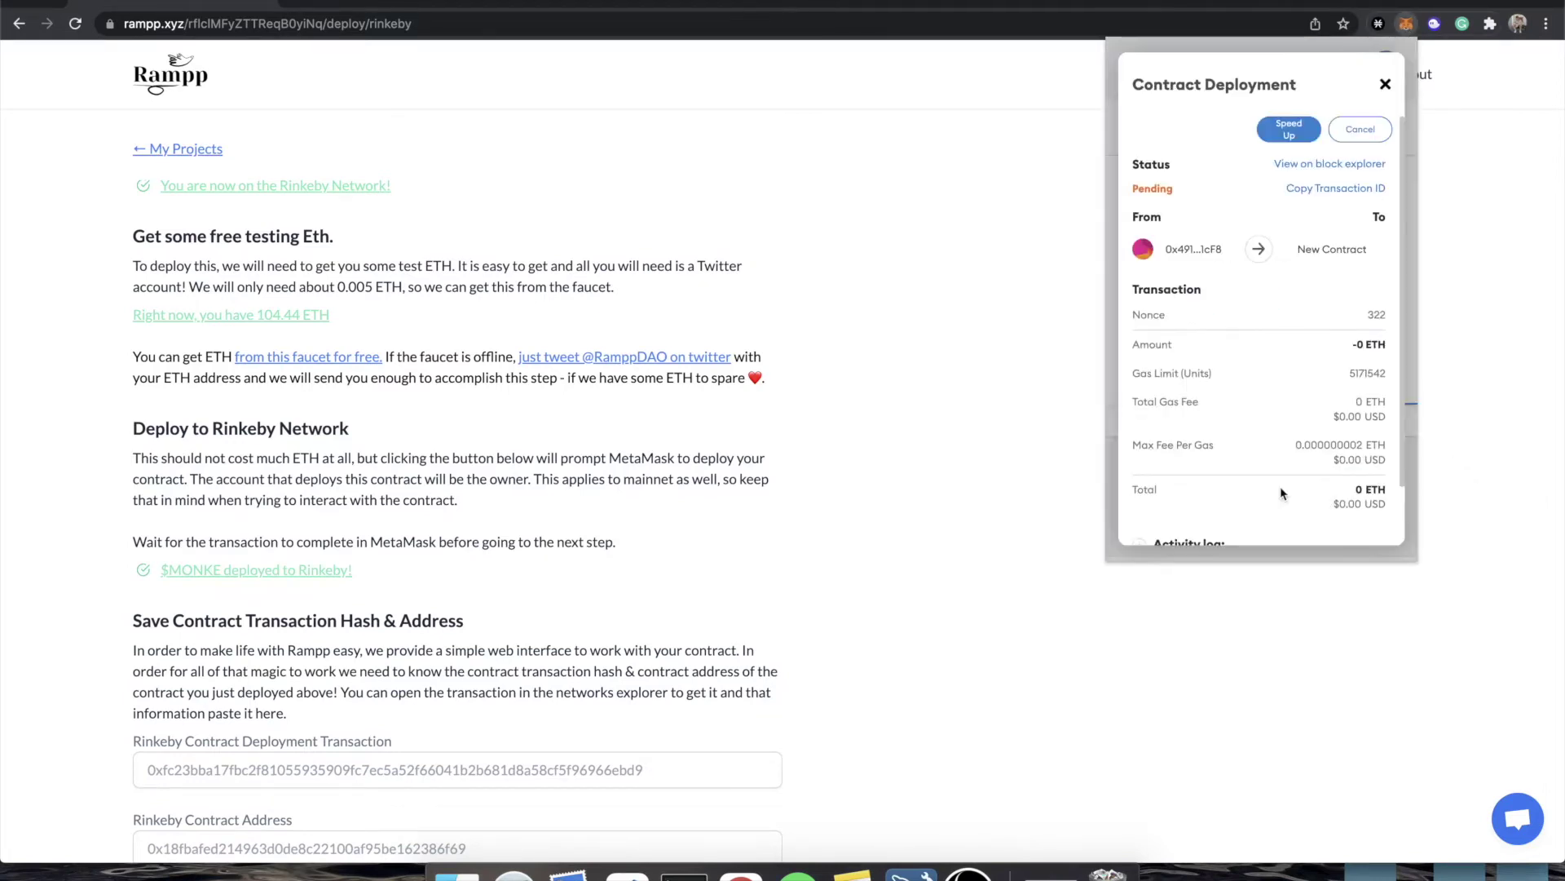
left_click(1342, 189)
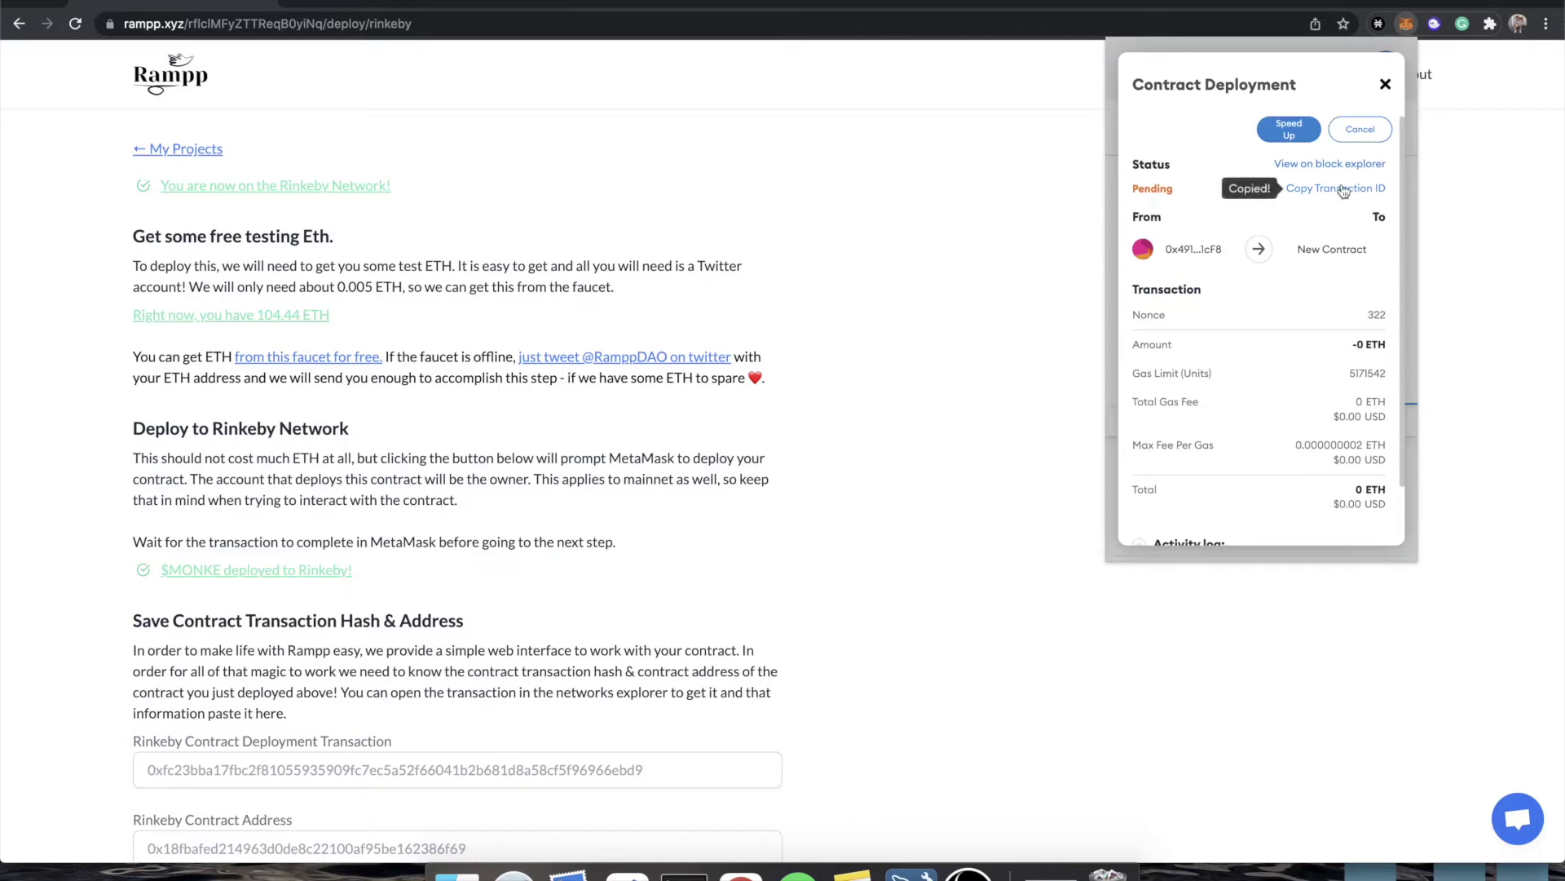
scroll(443, 708, "down", 5)
left_click(461, 499)
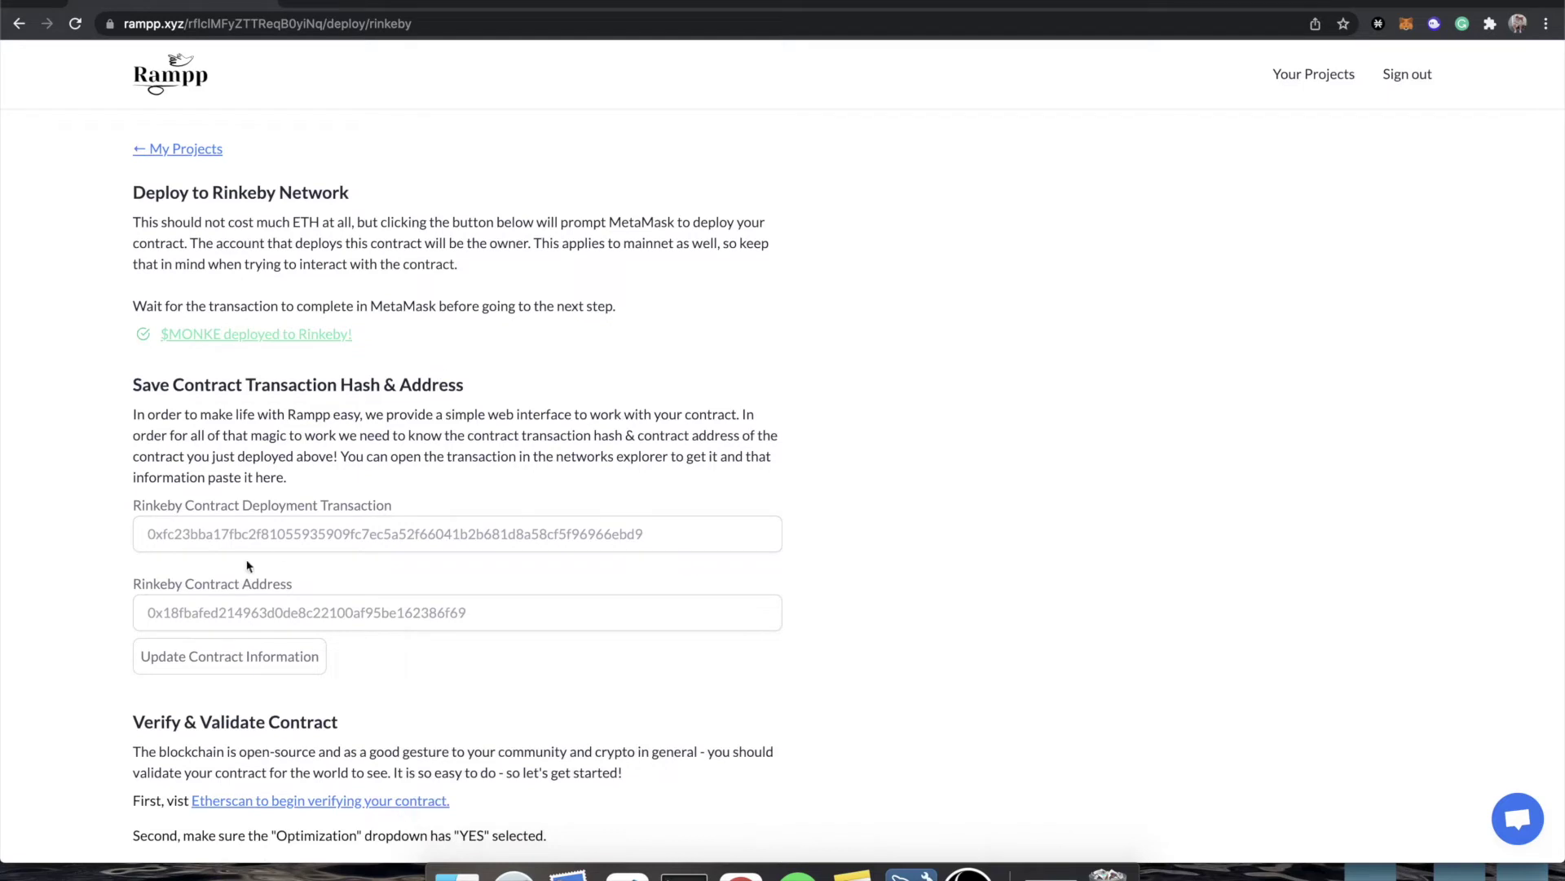
left_click(215, 530)
key("super+v")
left_click(809, 506)
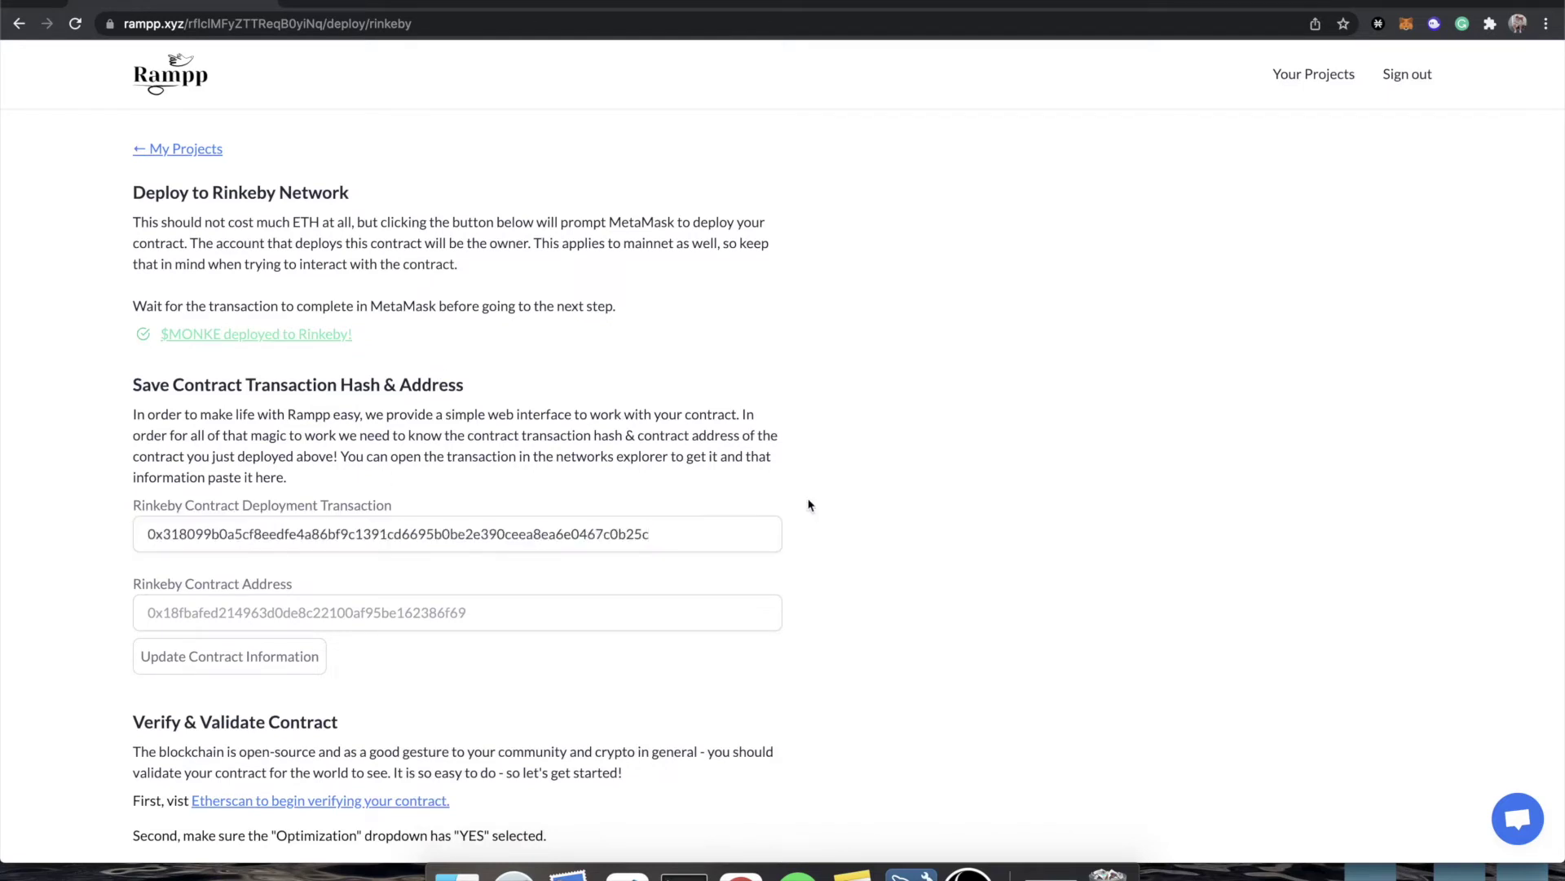
Step: View the deployment transaction on Rinkeby Etherscan, open the created contract and copy its address
left_click(1410, 27)
left_click(1275, 472)
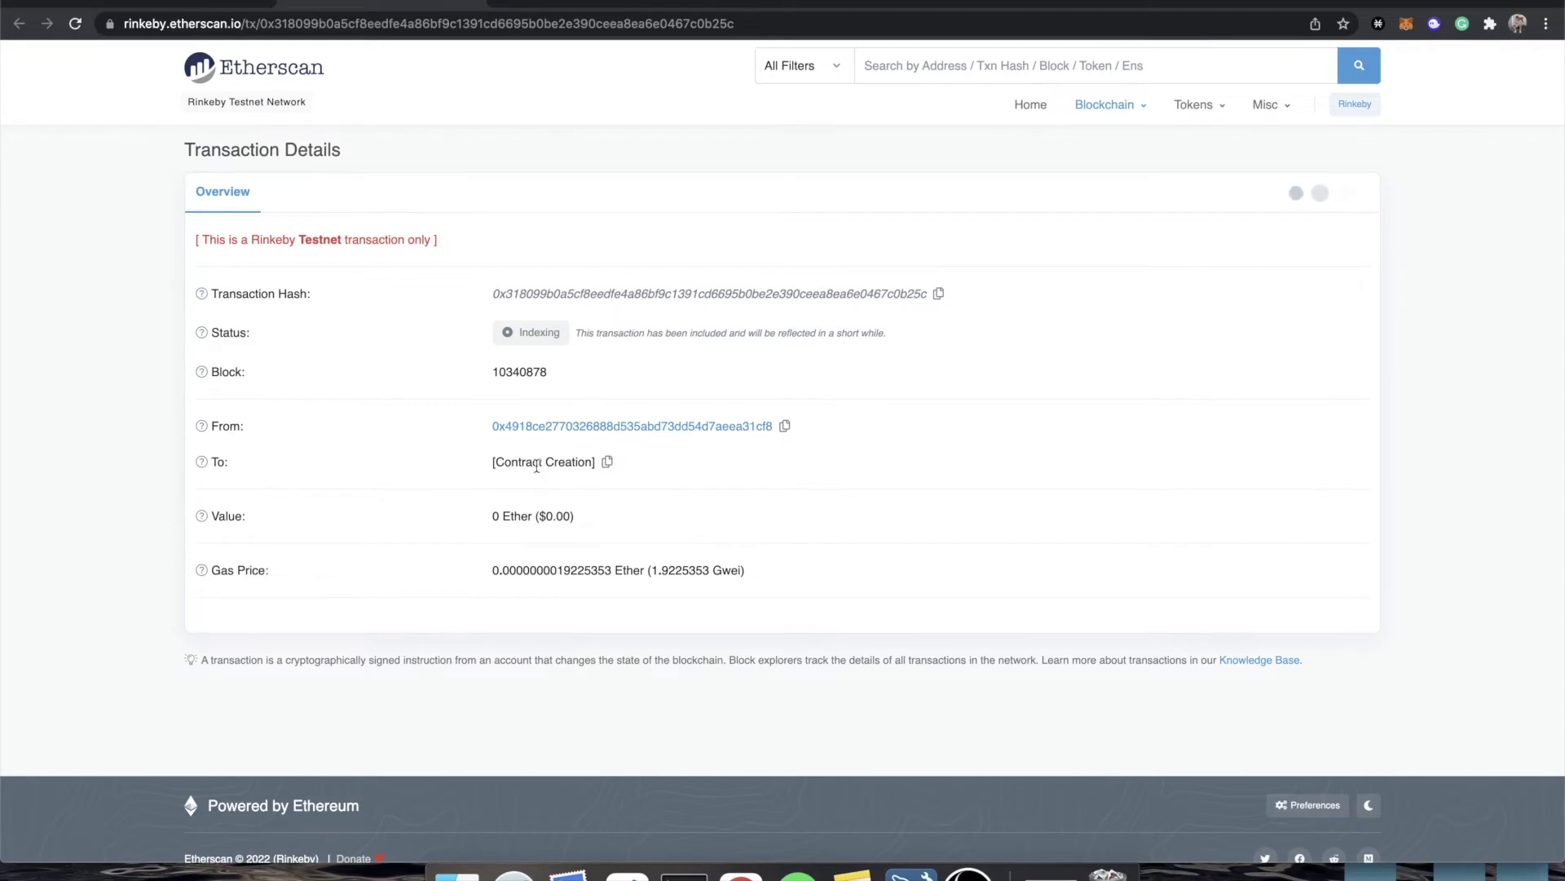
left_click_drag(495, 464, 603, 463)
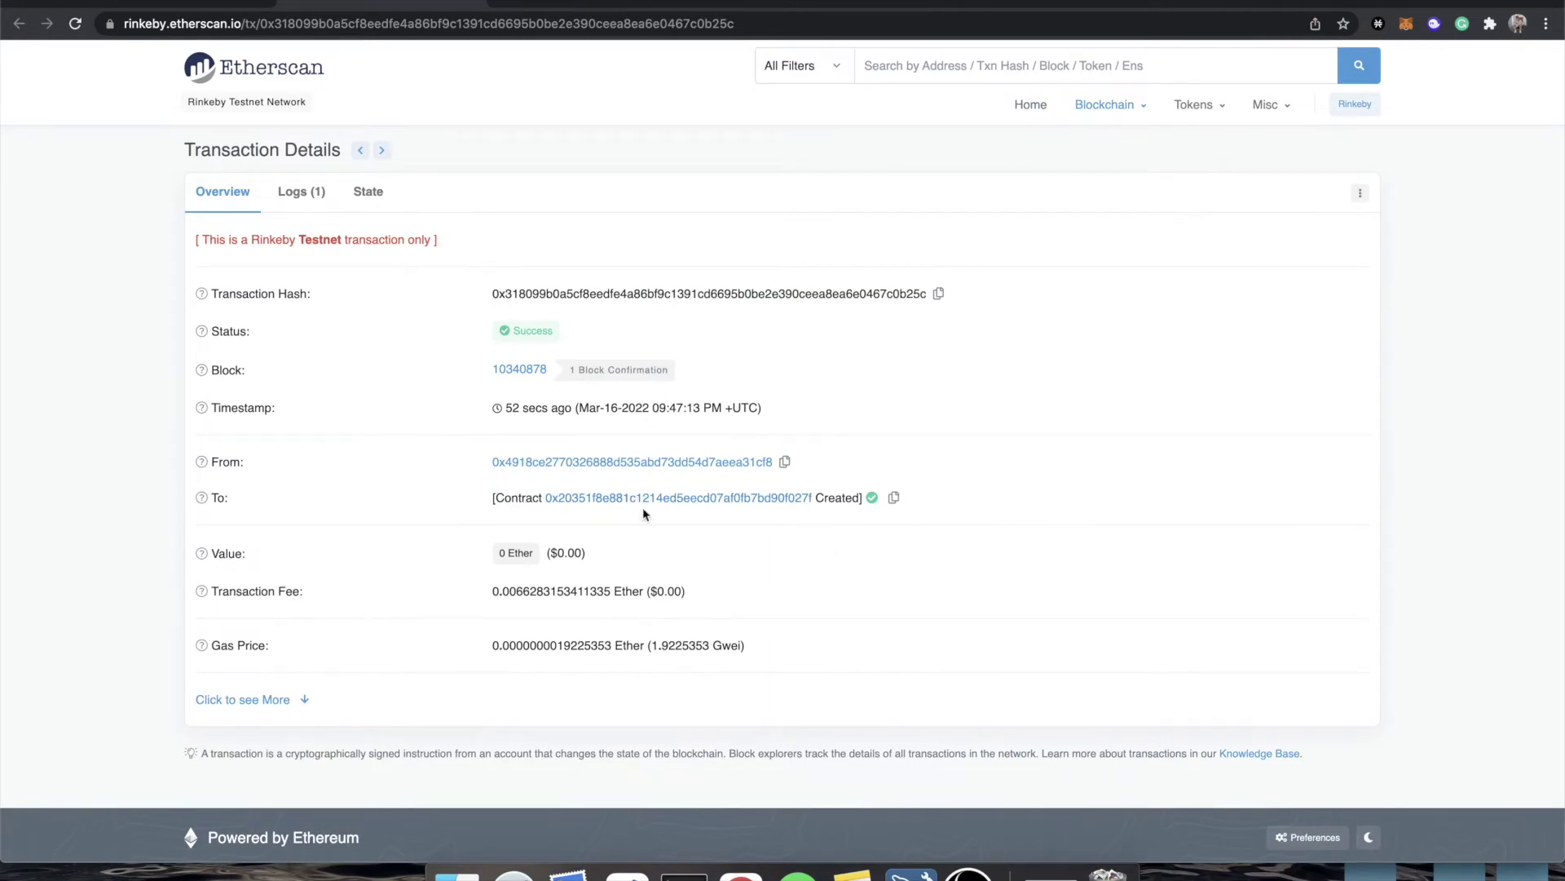
left_click(771, 499)
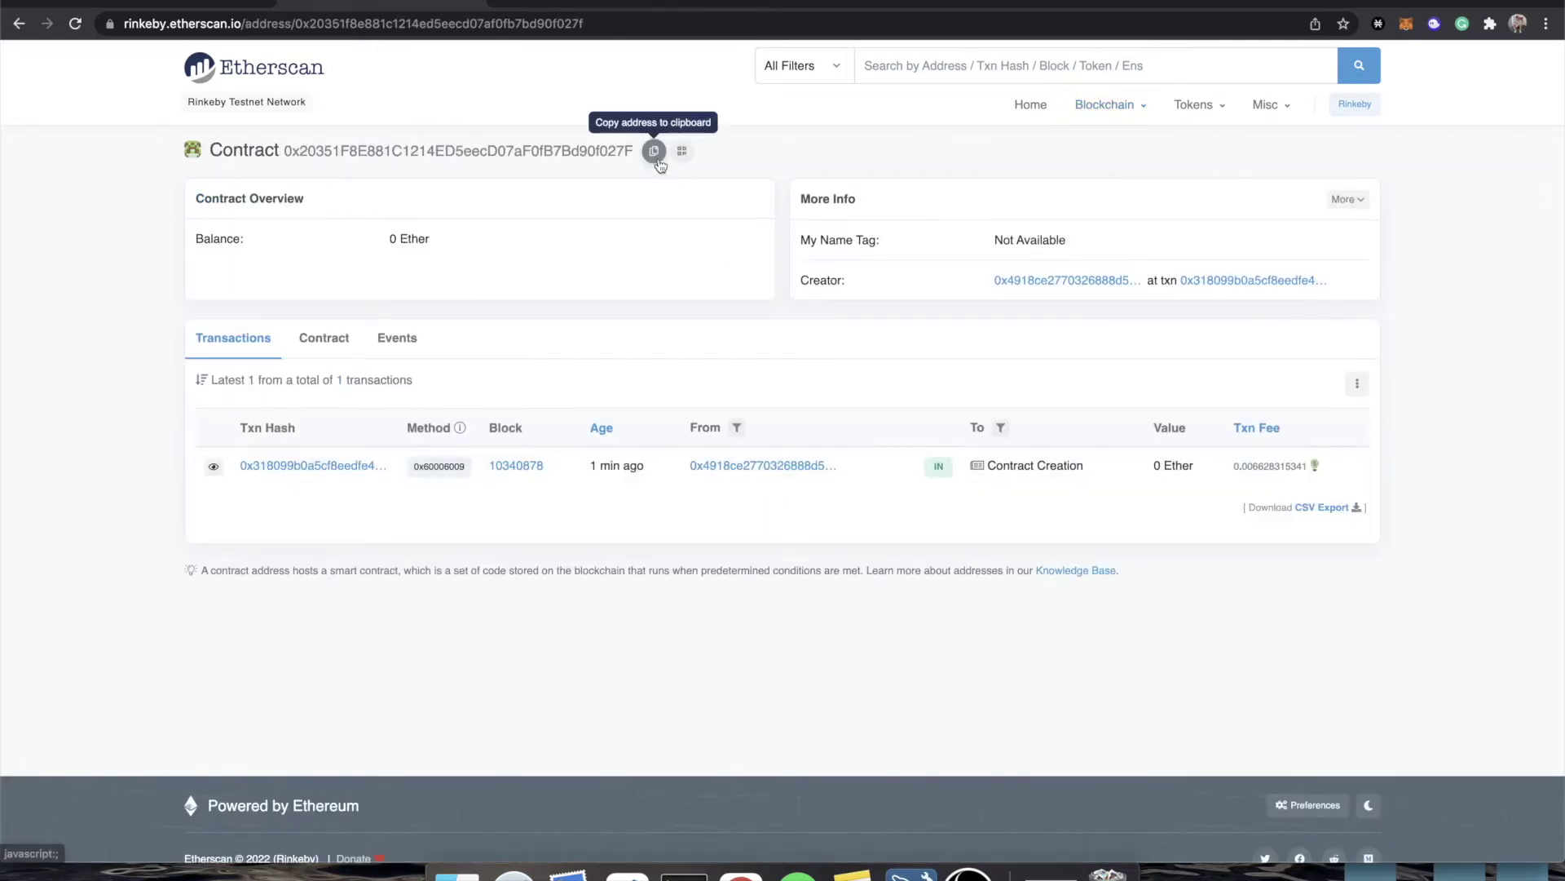
left_click(654, 151)
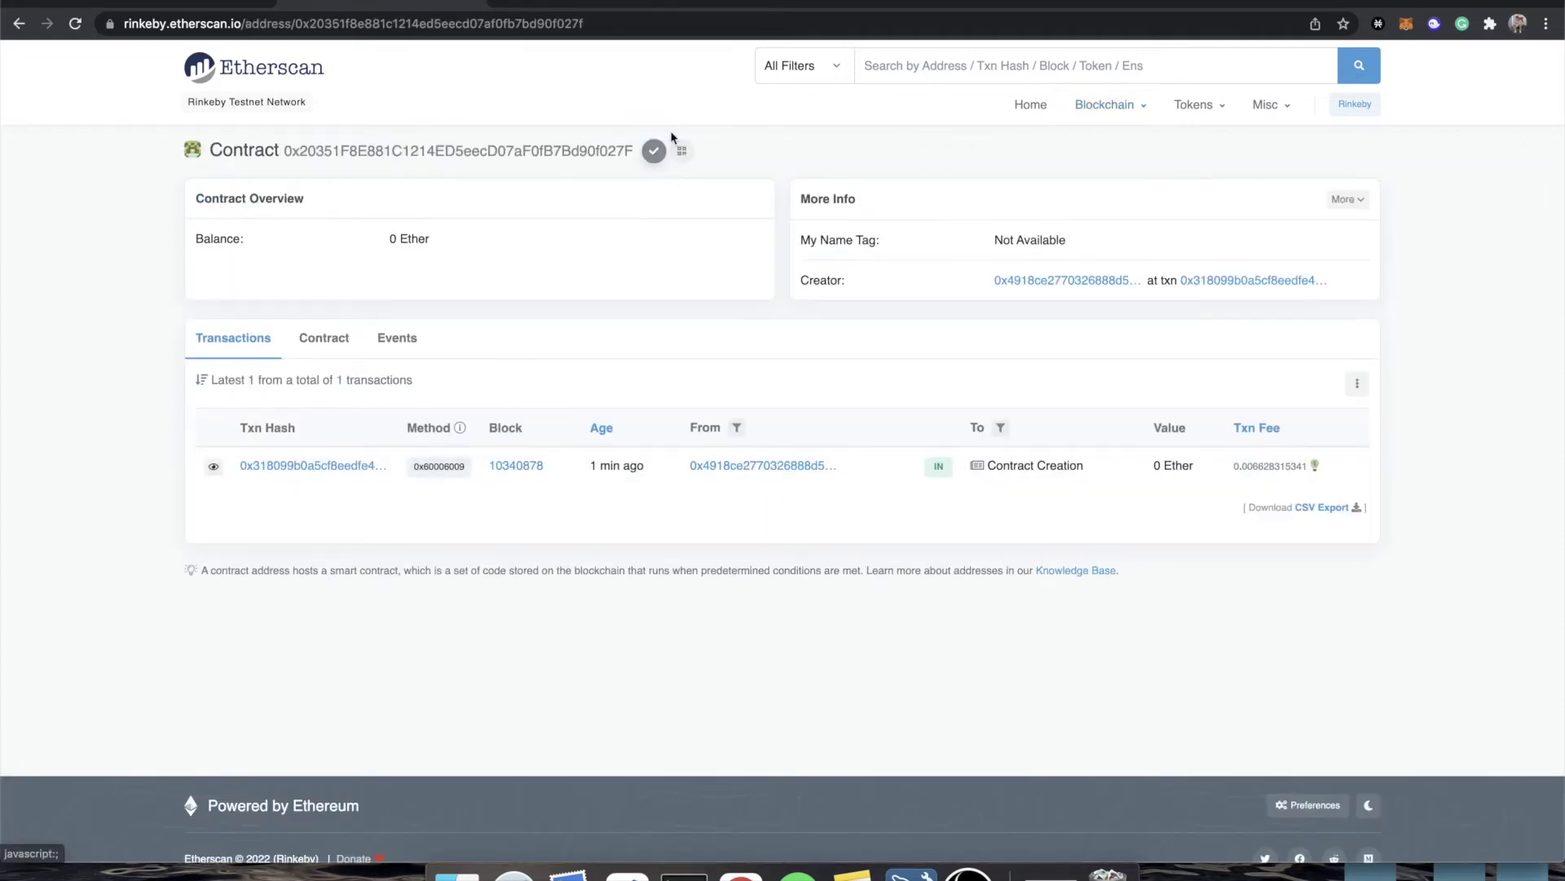
Step: Paste the copied address as the Rinkeby Contract Address on the Rampp deployment page and save the contract information
left_click(140, 5)
left_click(374, 617)
key("super+v")
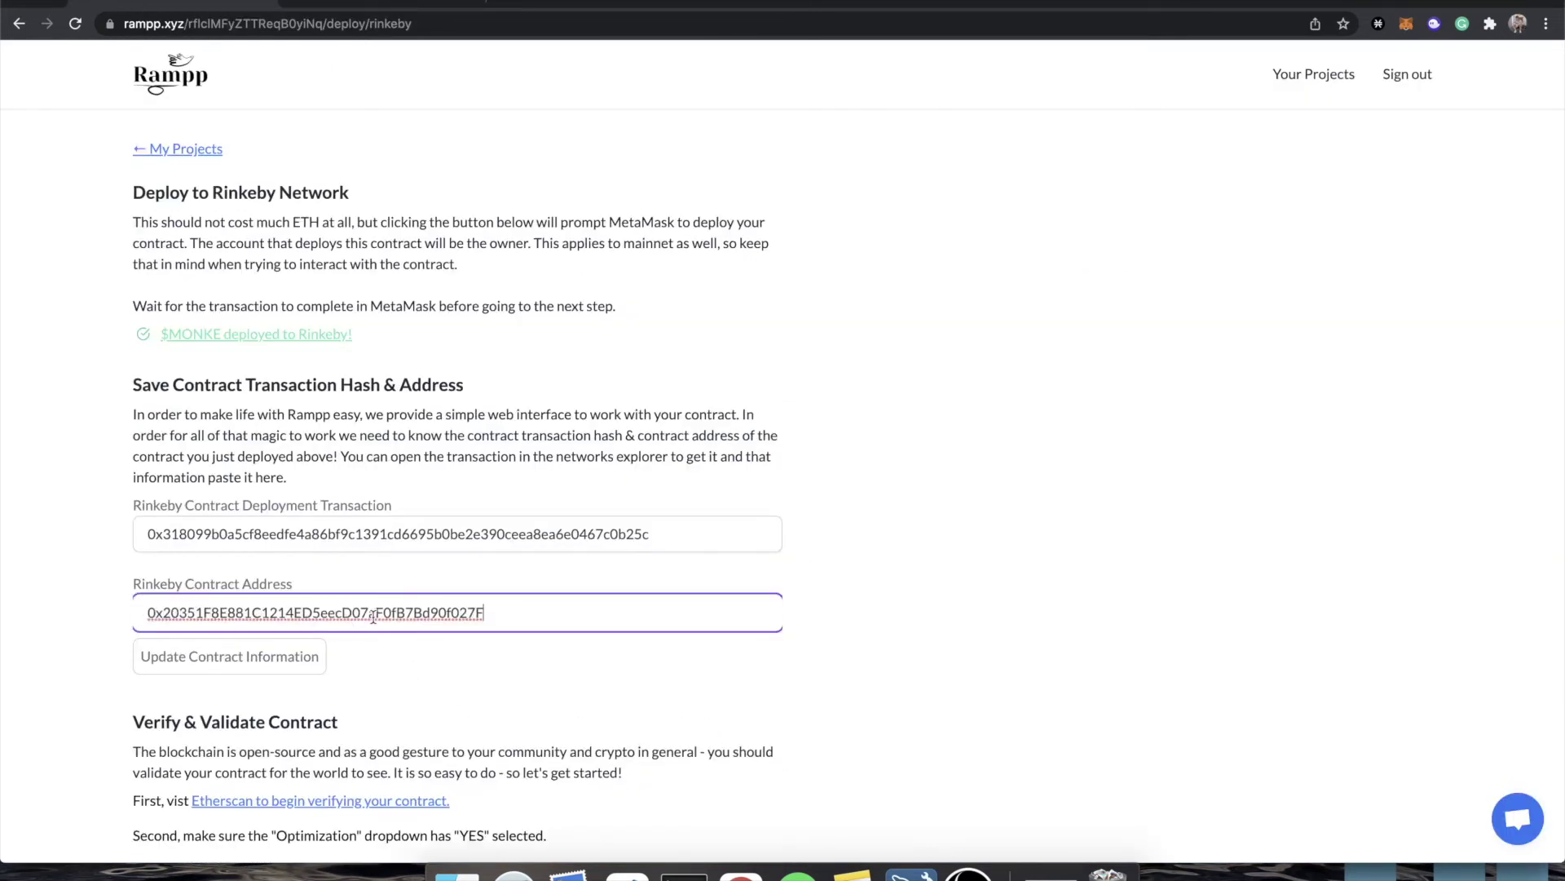
left_click(248, 657)
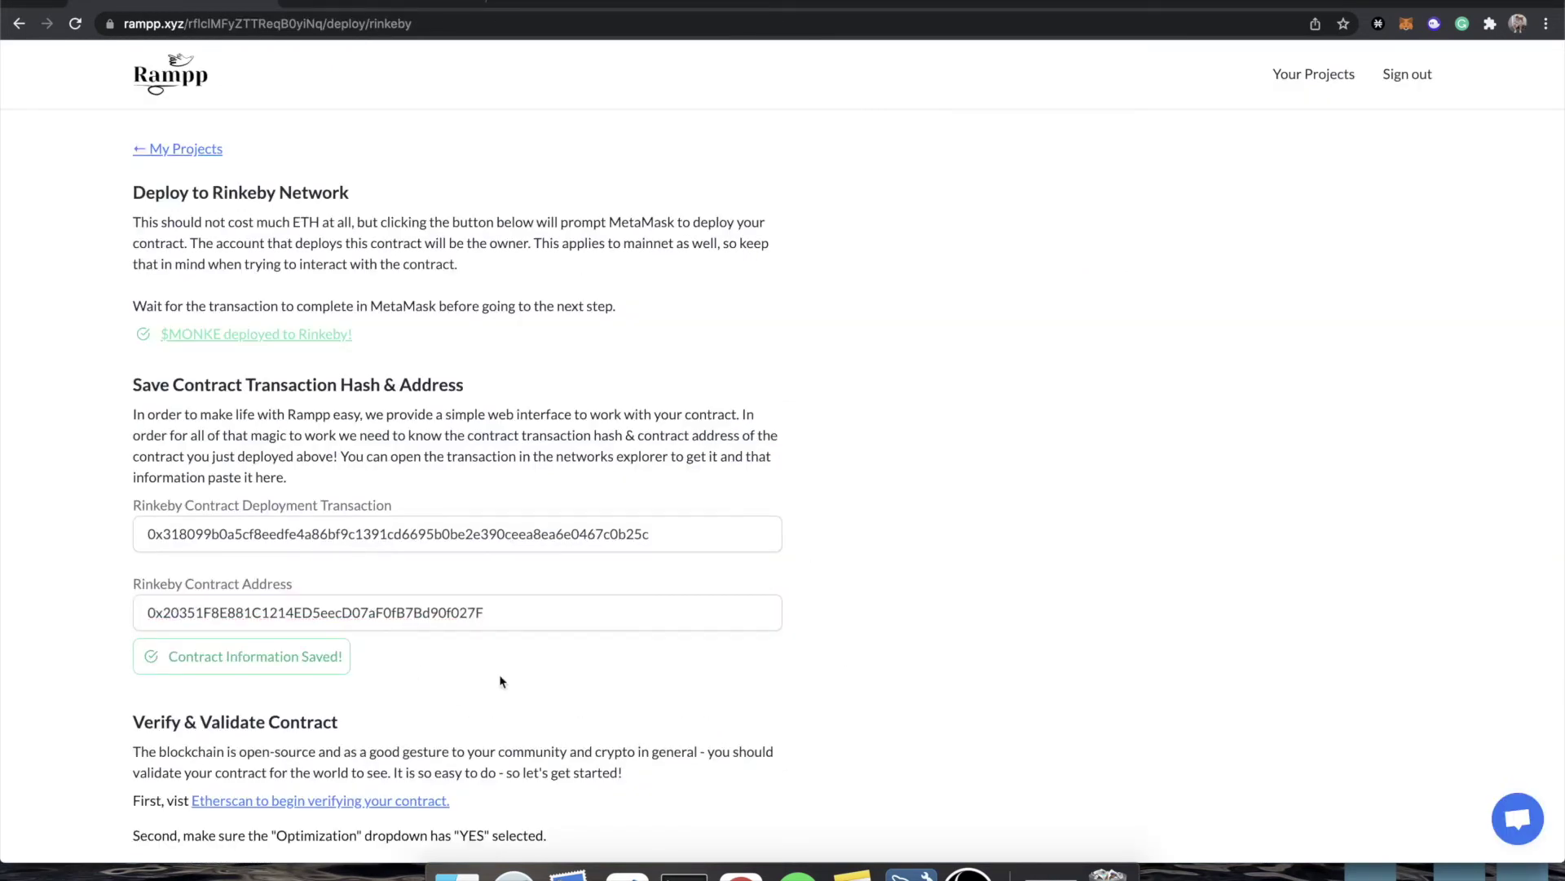
Step: Open the Etherscan verification form and the contract's source code from the Verify & Validate Contract instructions
scroll(499, 682, "down", 5)
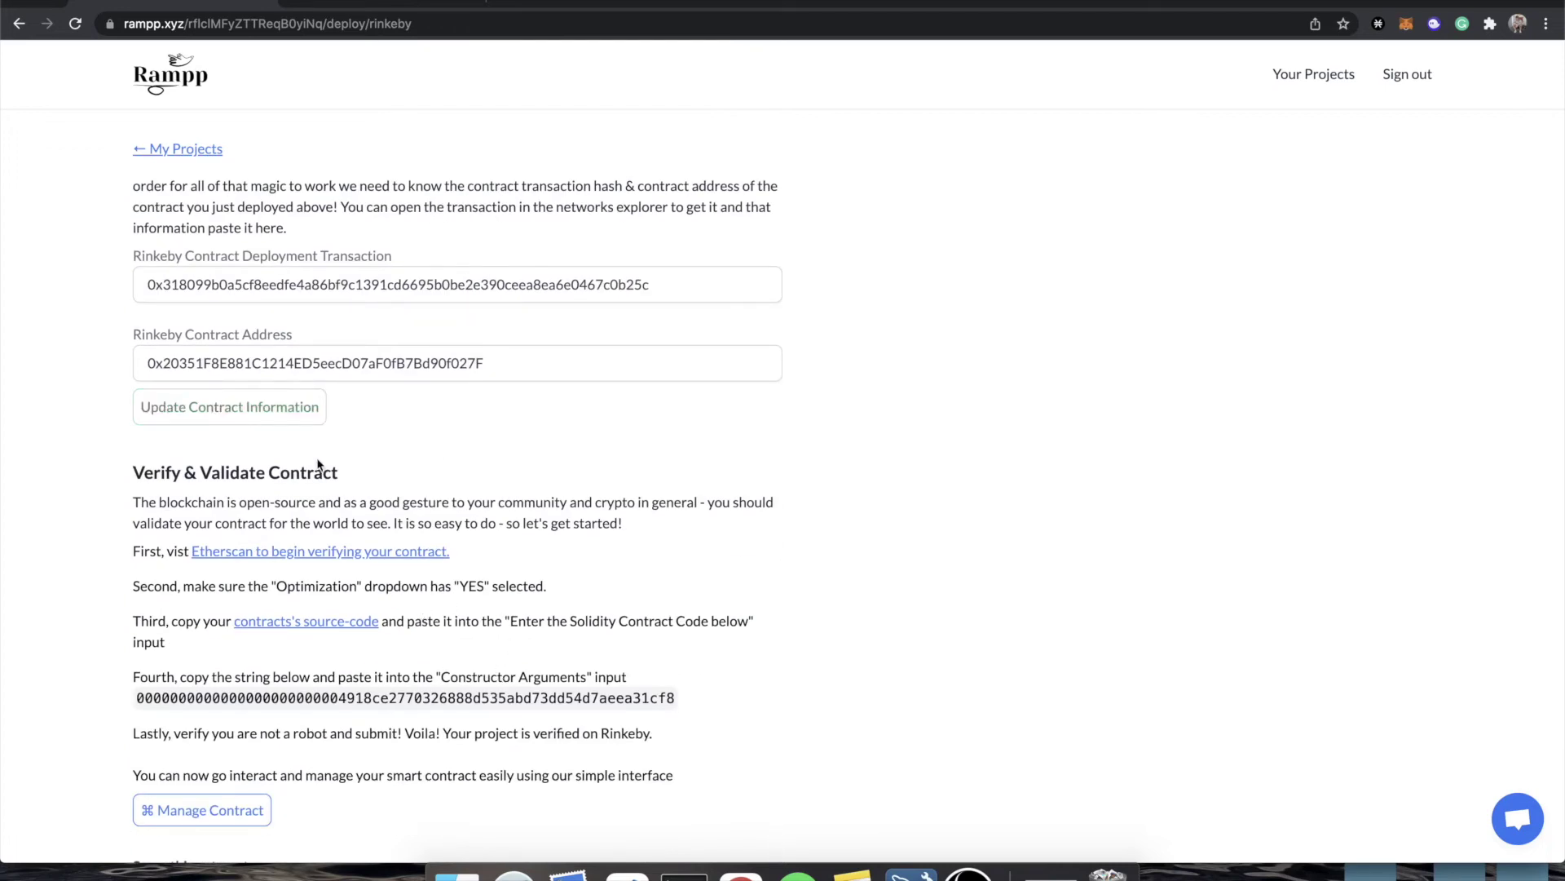
scroll(245, 495, "down", 3)
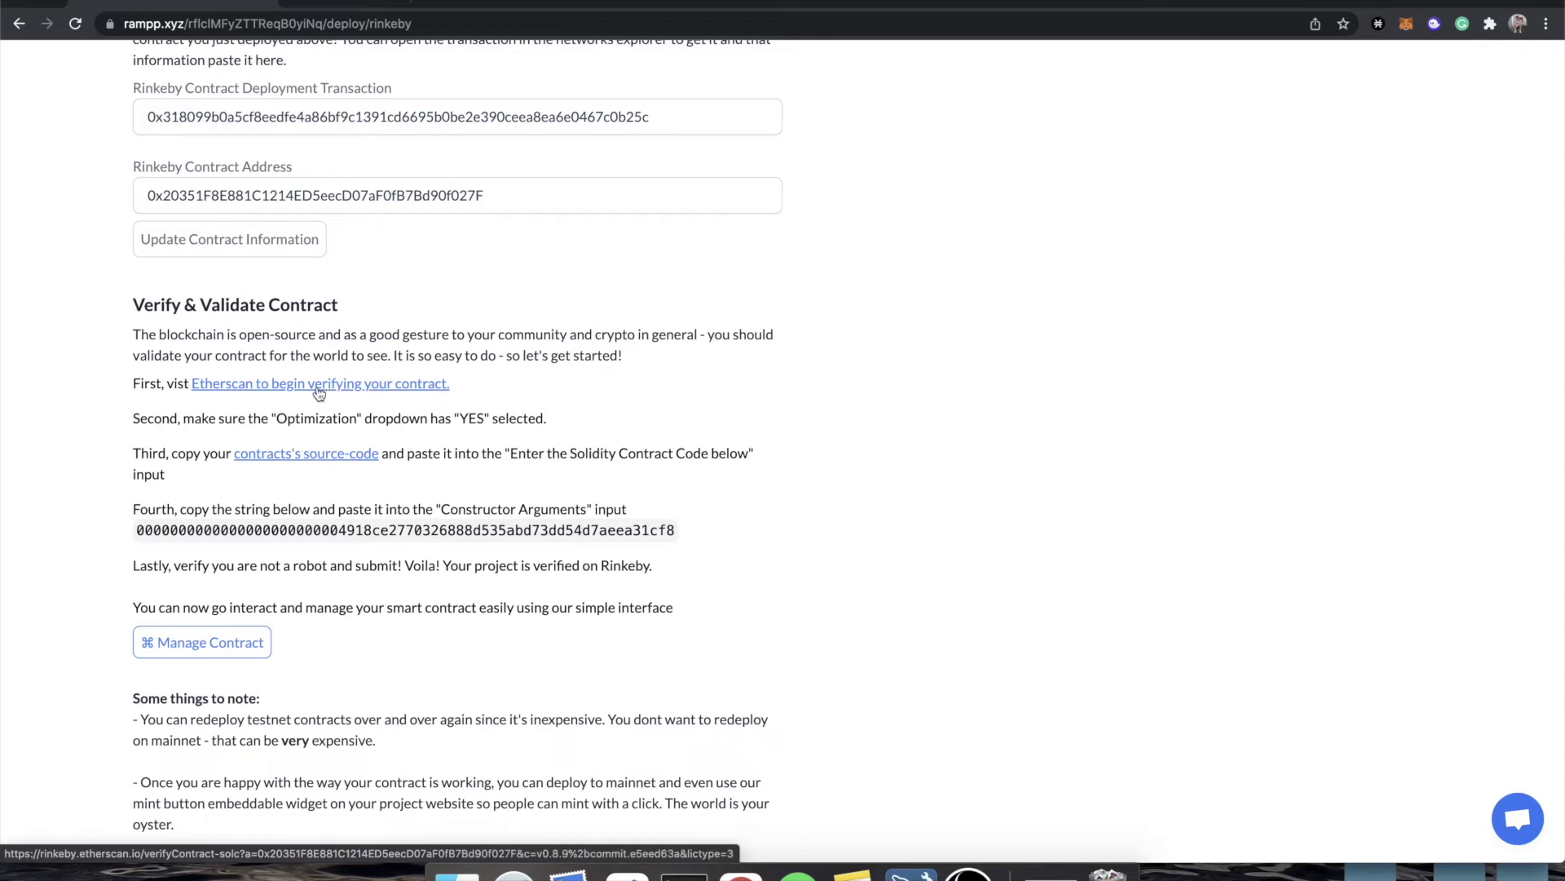
left_click(367, 2)
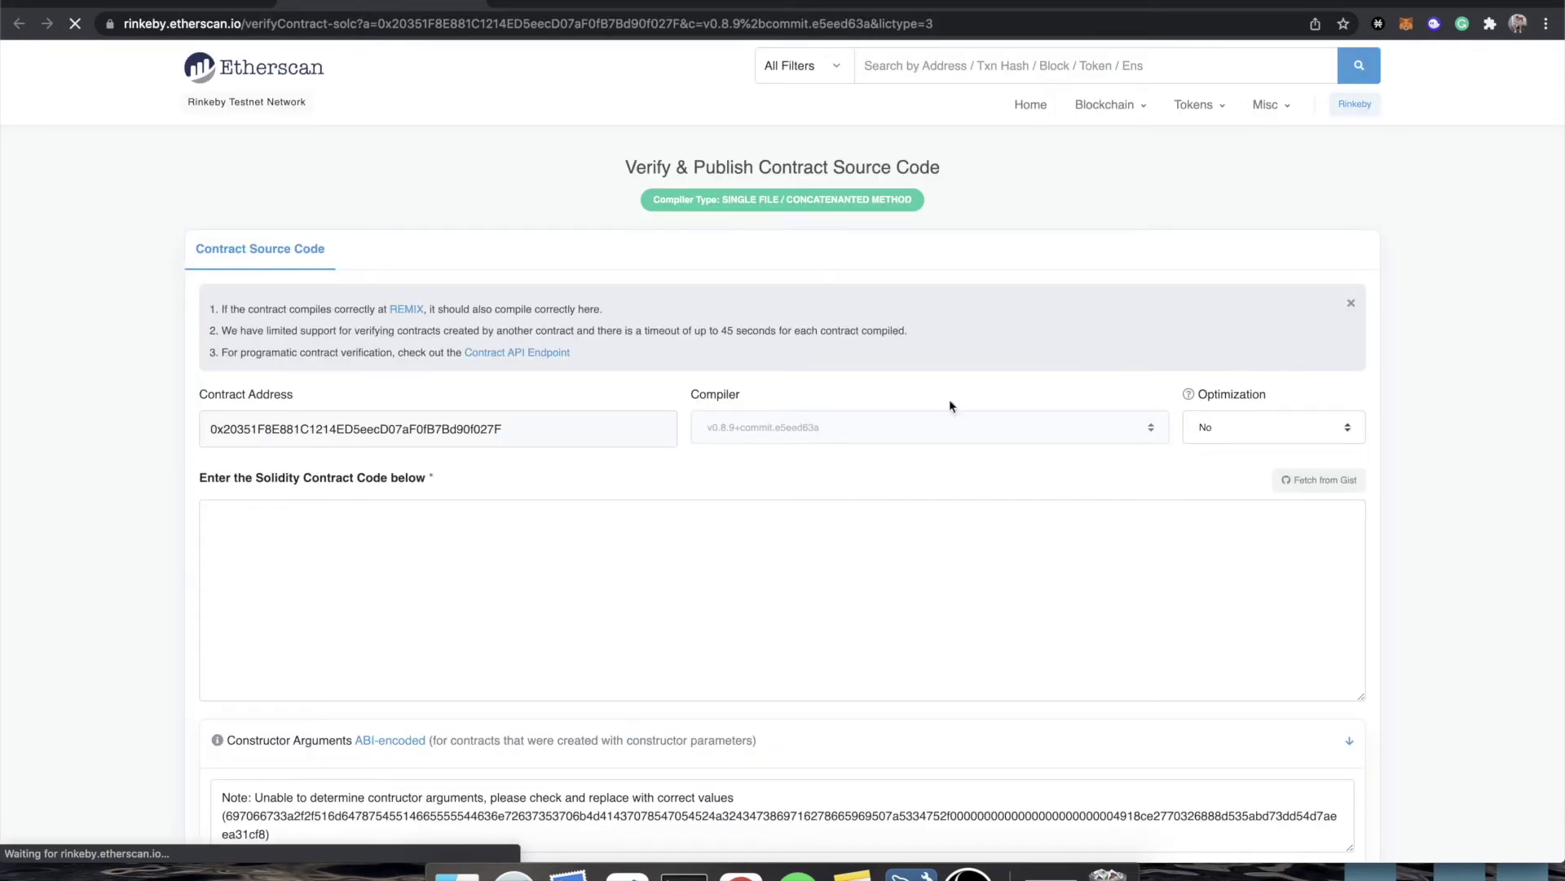
left_click(171, 3)
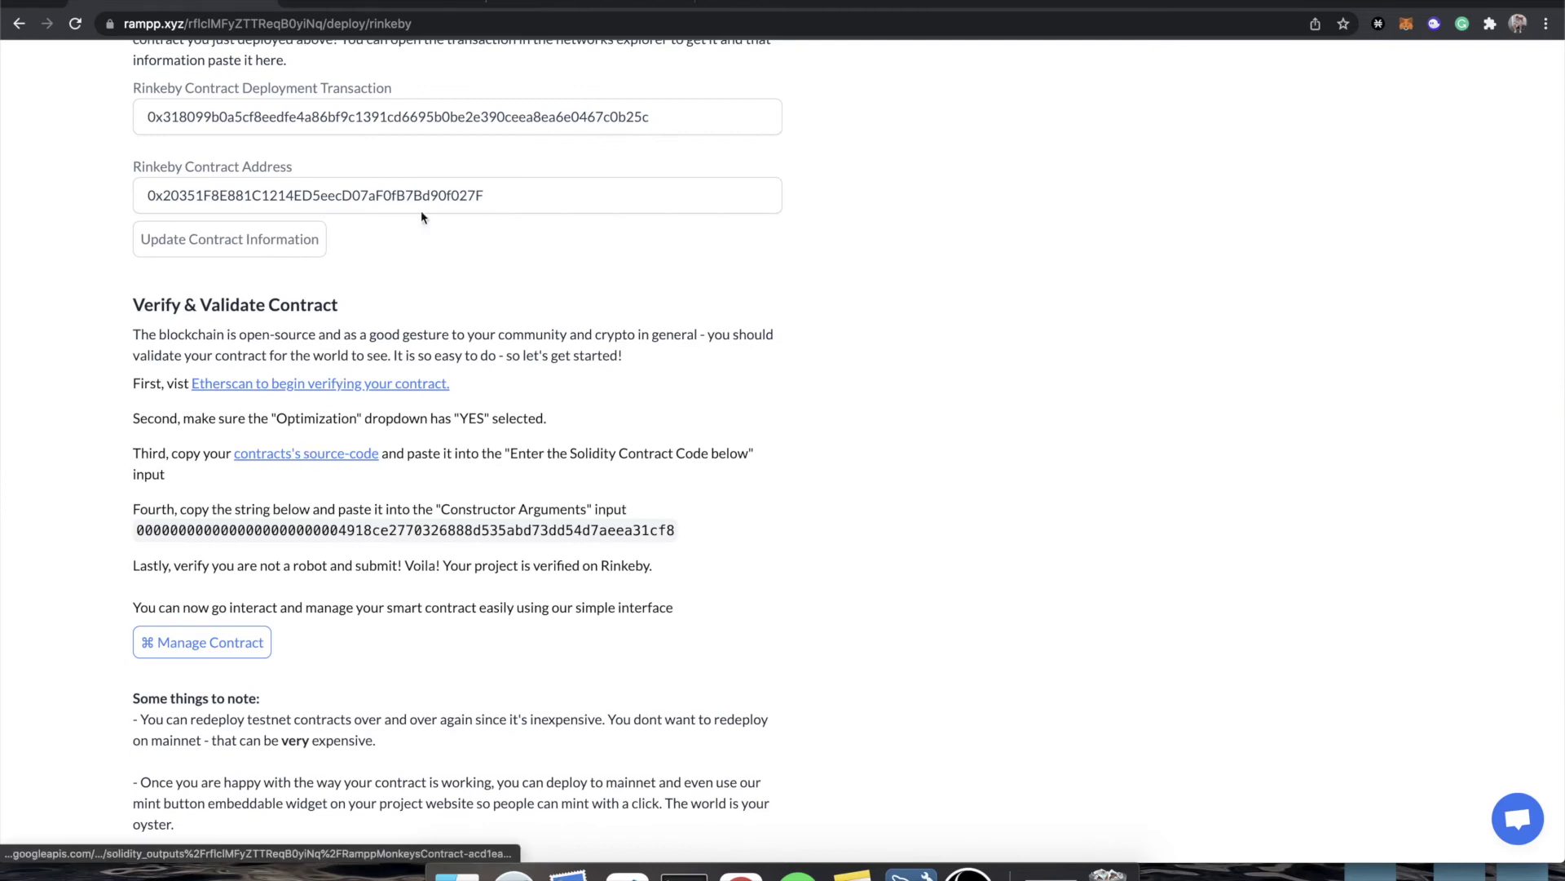
left_click(380, 4)
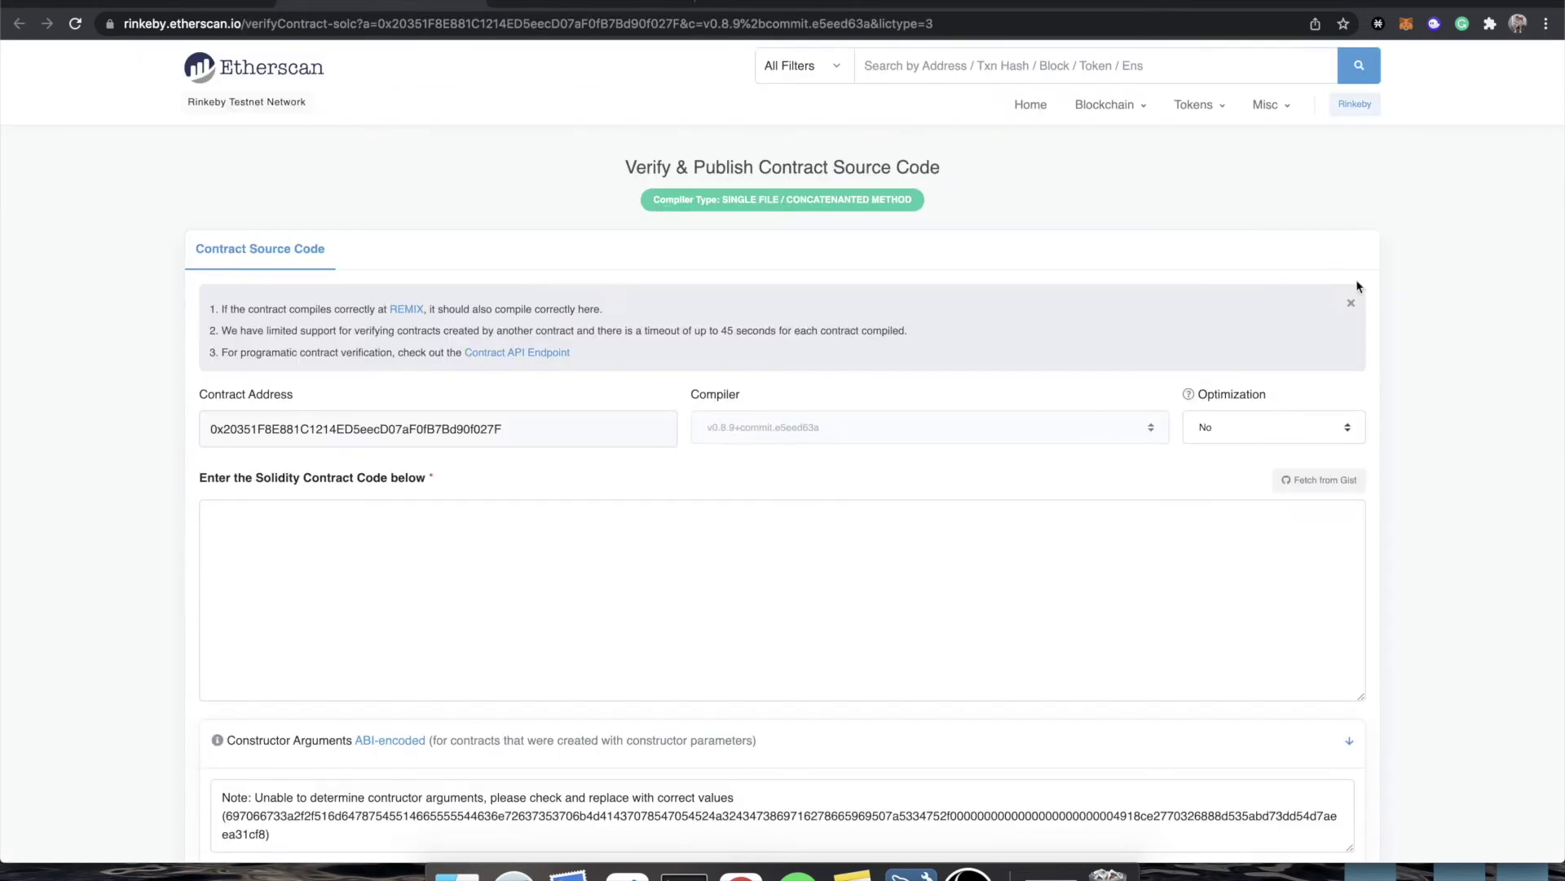
Step: Set Optimization to Yes and fill the Solidity Contract Code field with the complete RamppMonkeysContract source code
left_click(1219, 426)
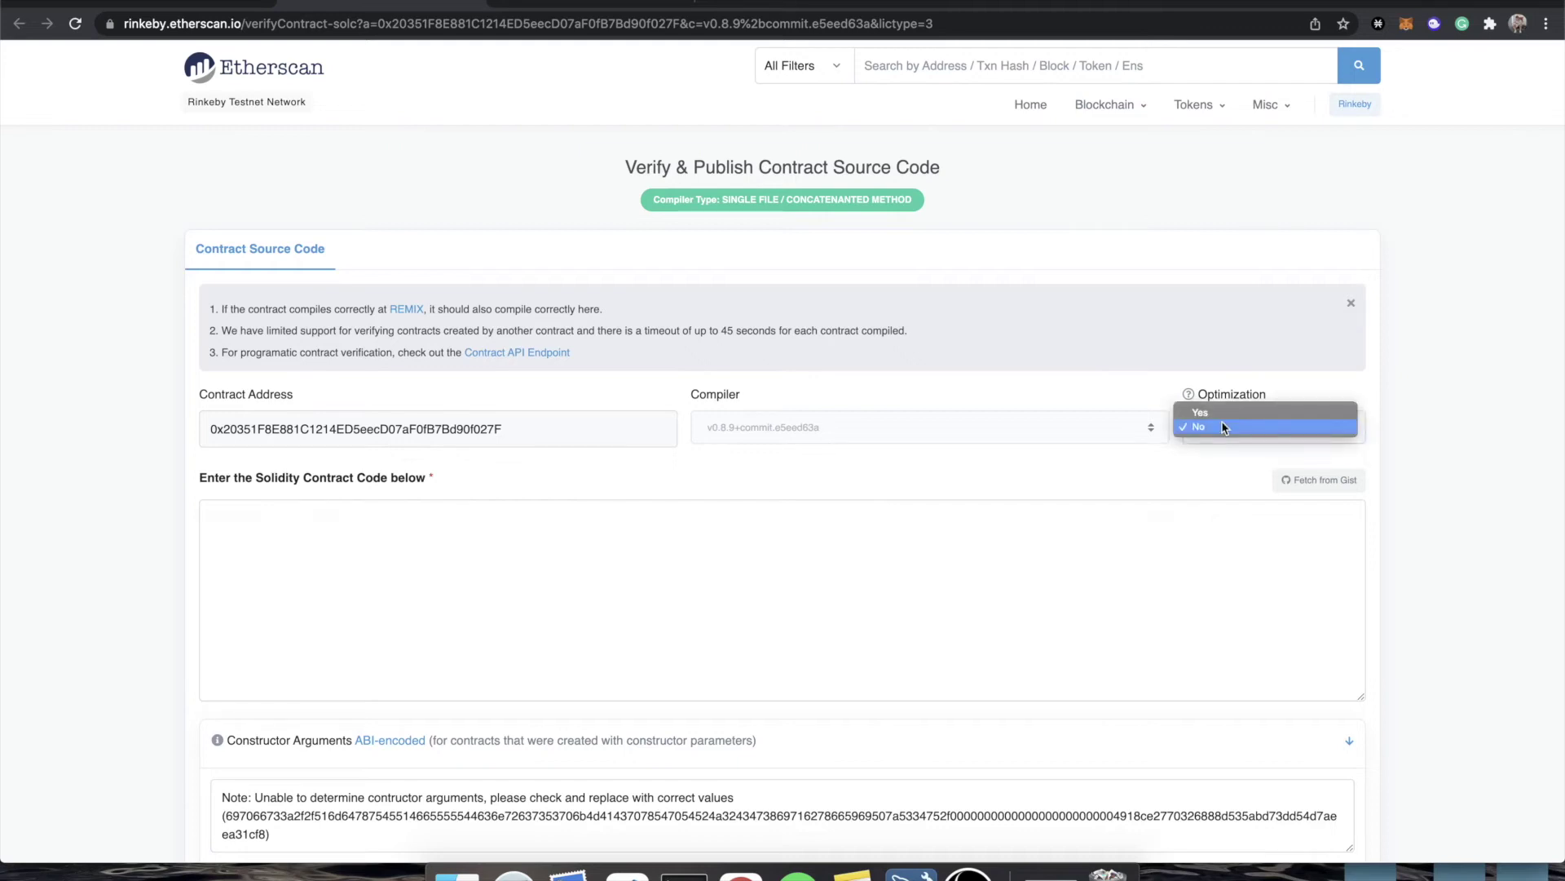
left_click(1216, 437)
left_click(601, 3)
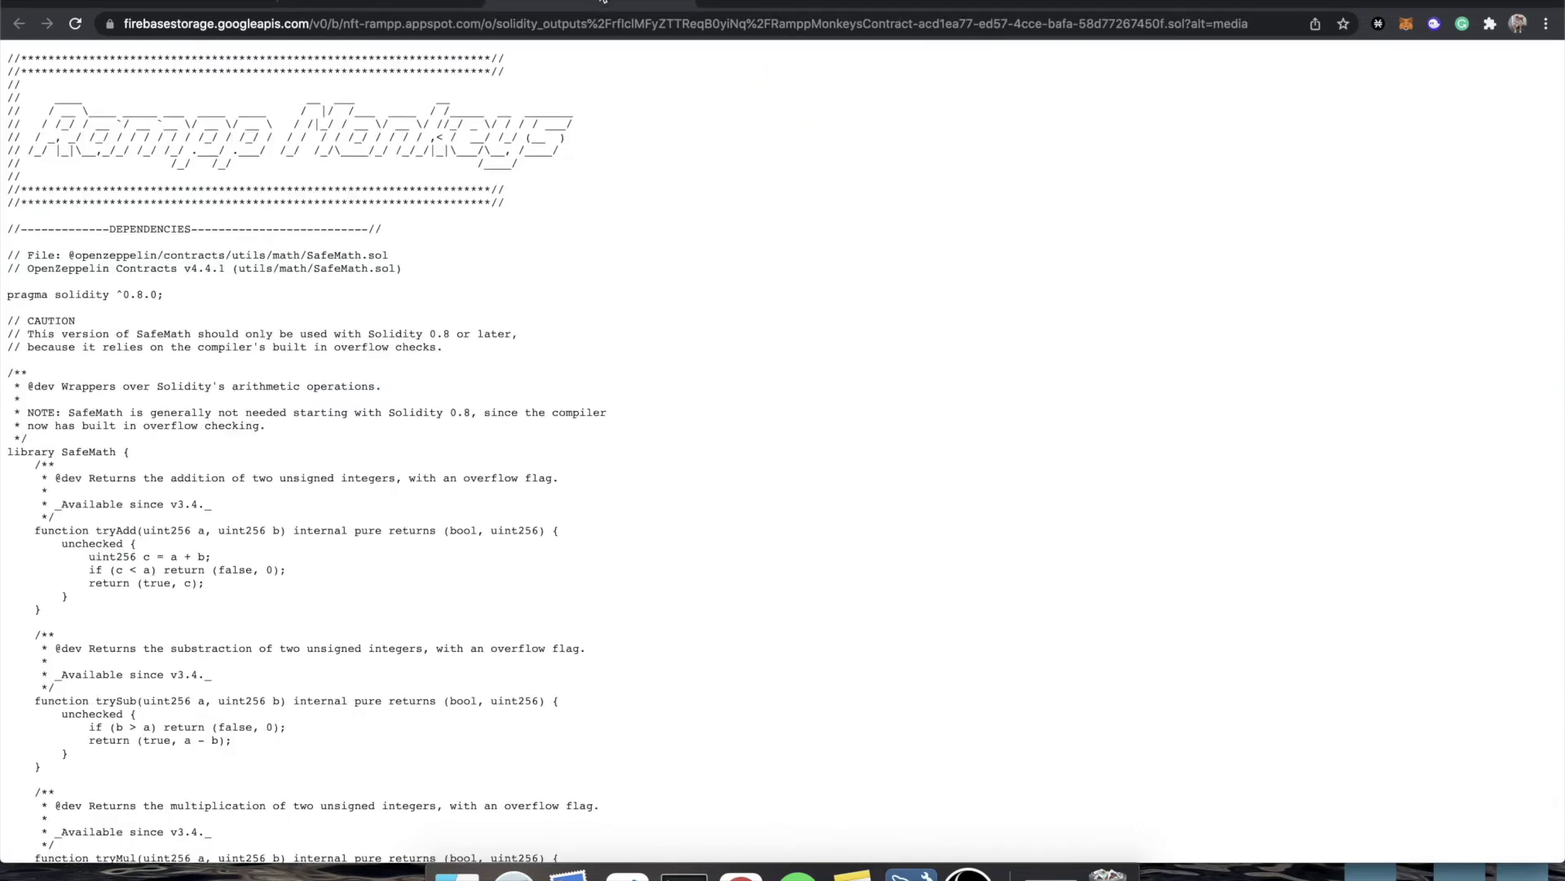
key("super+a")
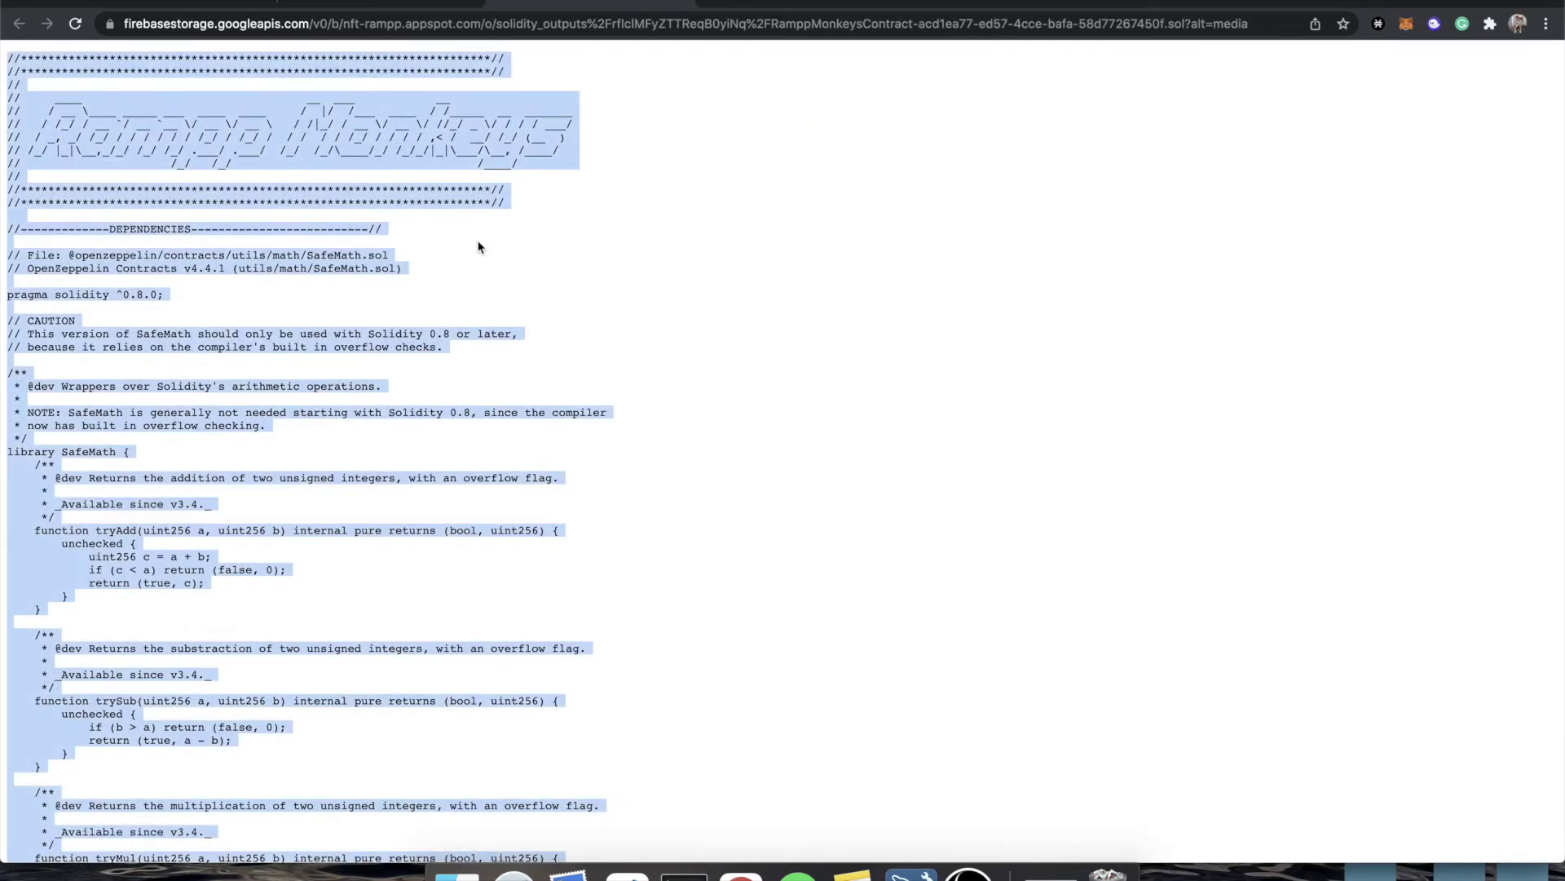
left_click(379, 8)
left_click(719, 563)
key("super+v")
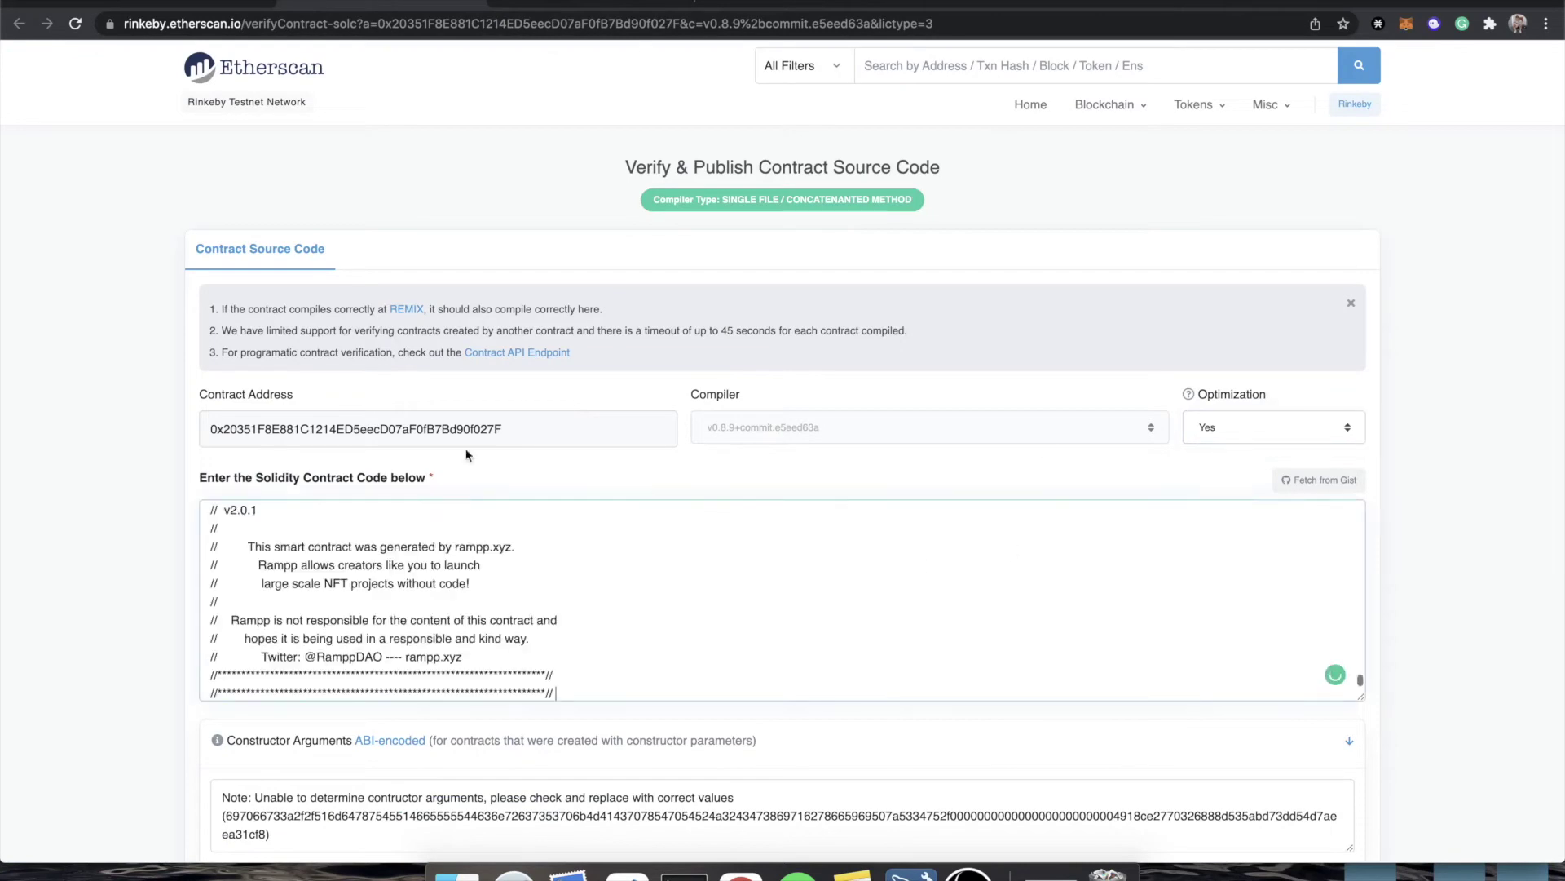
Step: Replace the Constructor Arguments text on Etherscan with the constructor string copied from Rampp's verification instructions
scroll(285, 521, "down", 5)
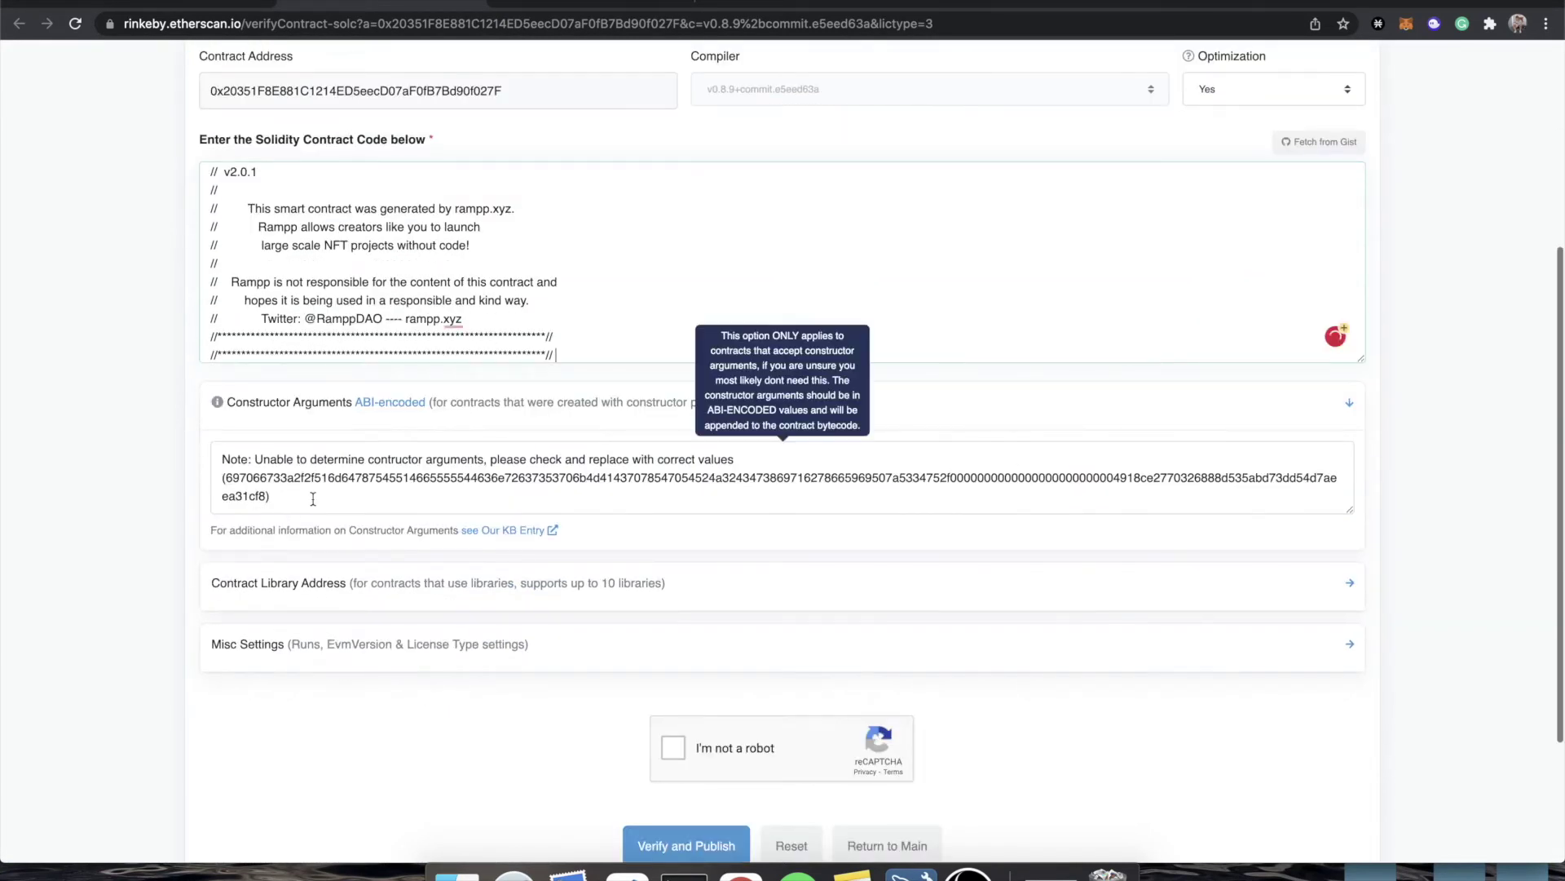
left_click(171, 5)
double_click(233, 531)
key("super+c")
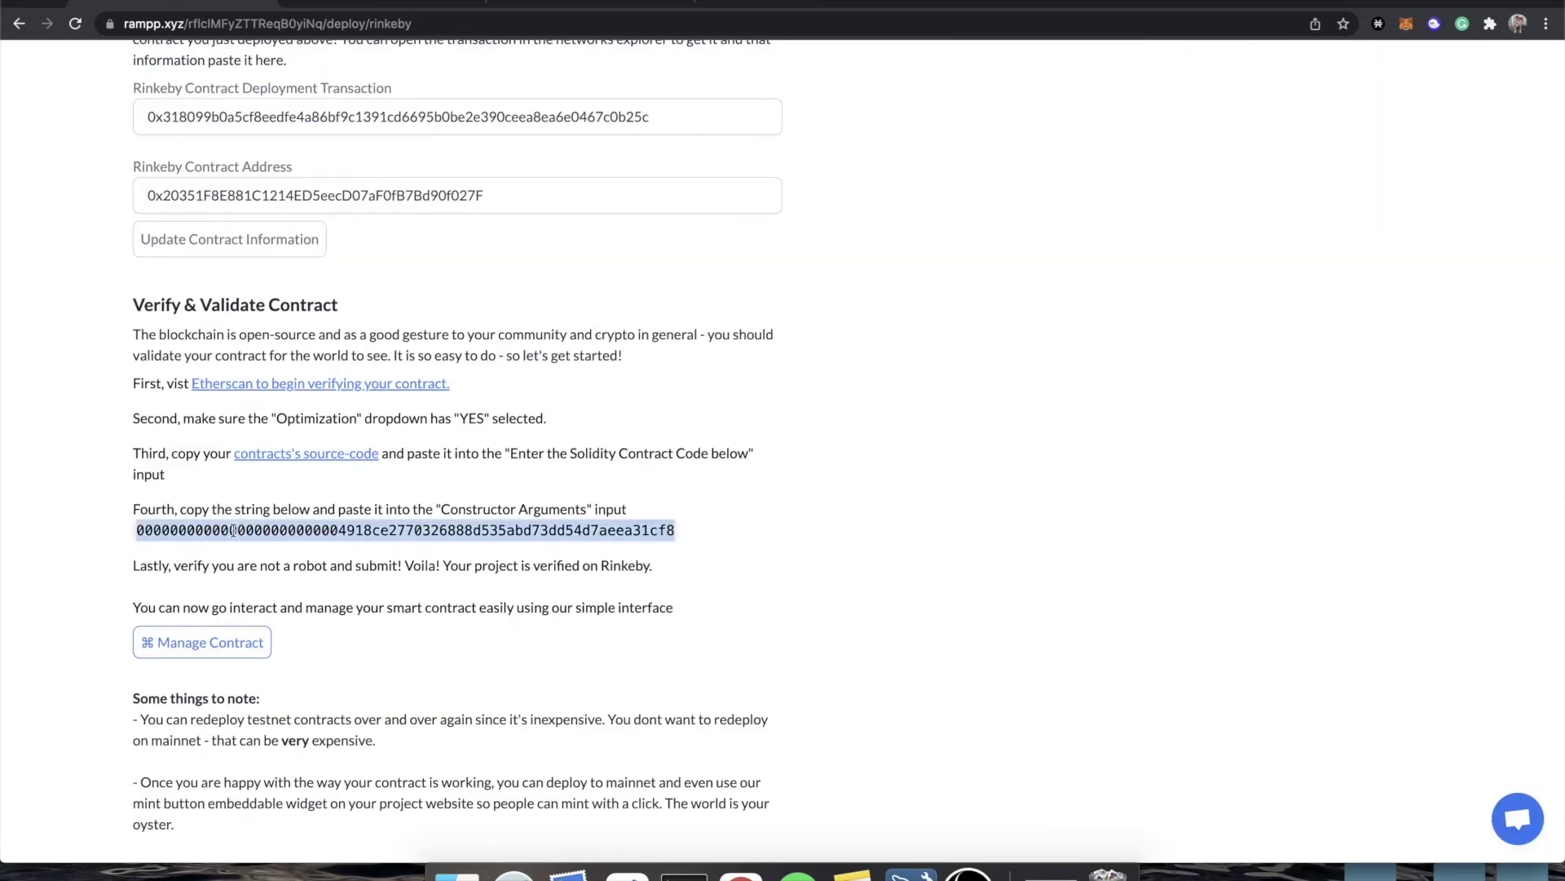
left_click(498, 4)
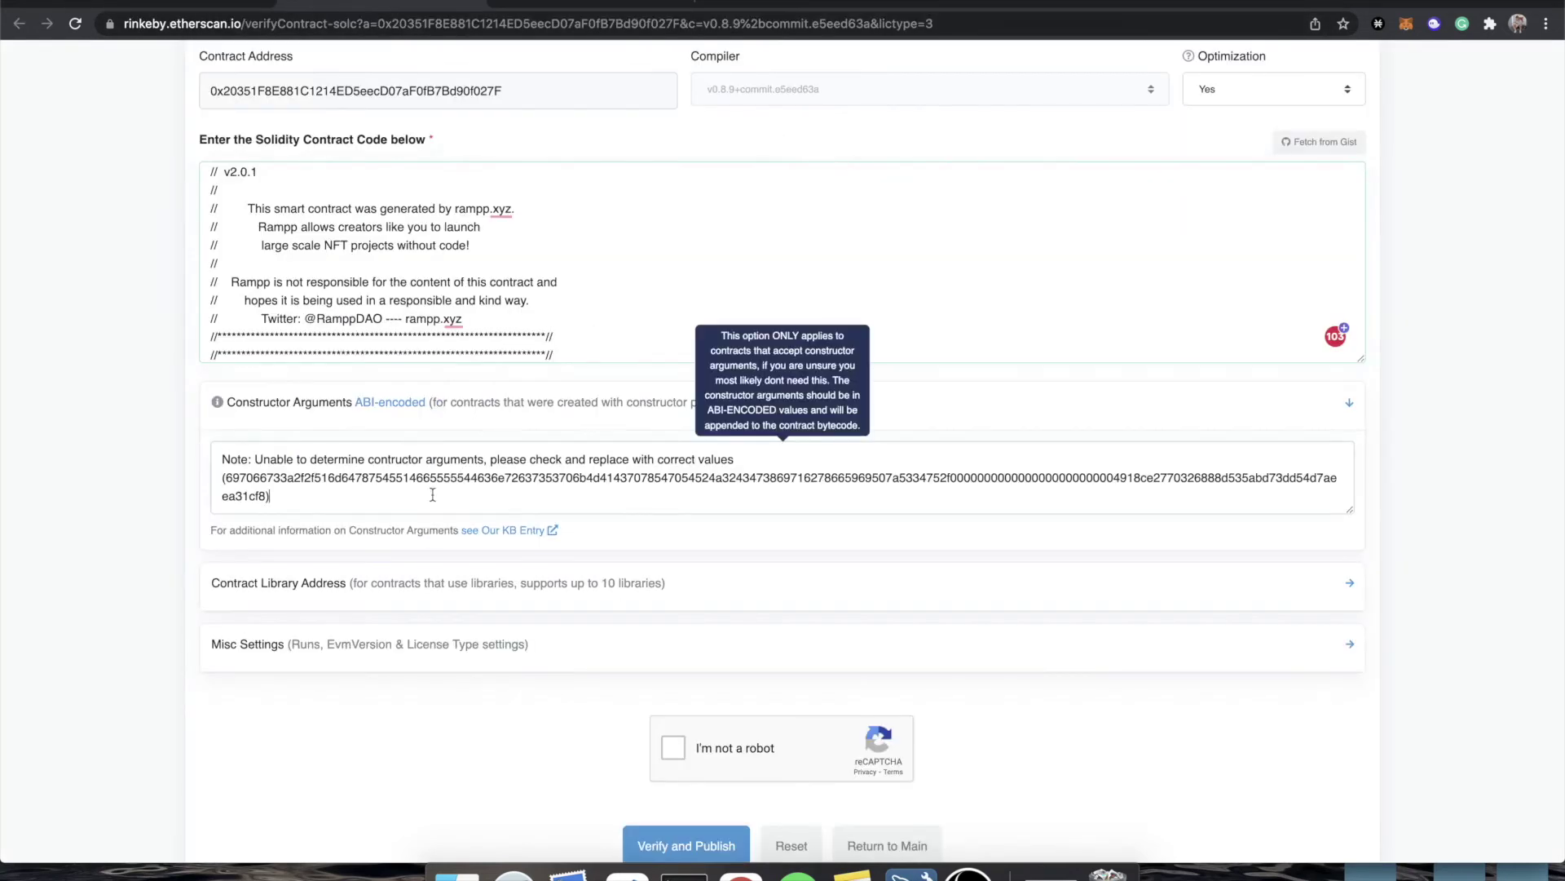
left_click(433, 494)
key("super+a")
key("super+v")
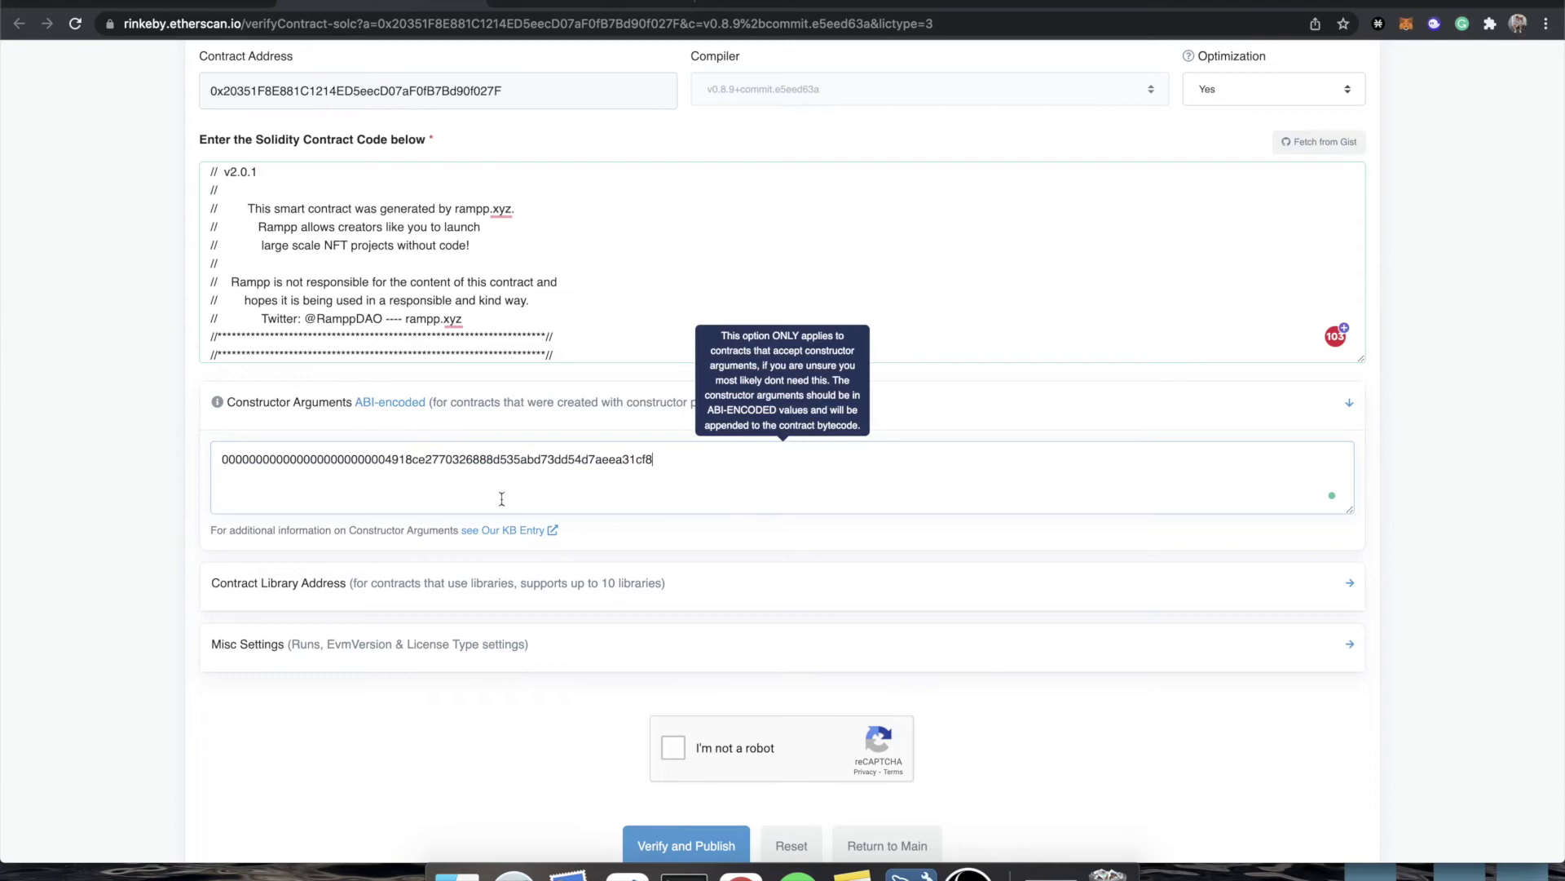
Step: Complete the reCAPTCHA by selecting all images with stairs, and submit the contract source code for verification and publishing
left_click(667, 751)
scroll(563, 772, "down", 3)
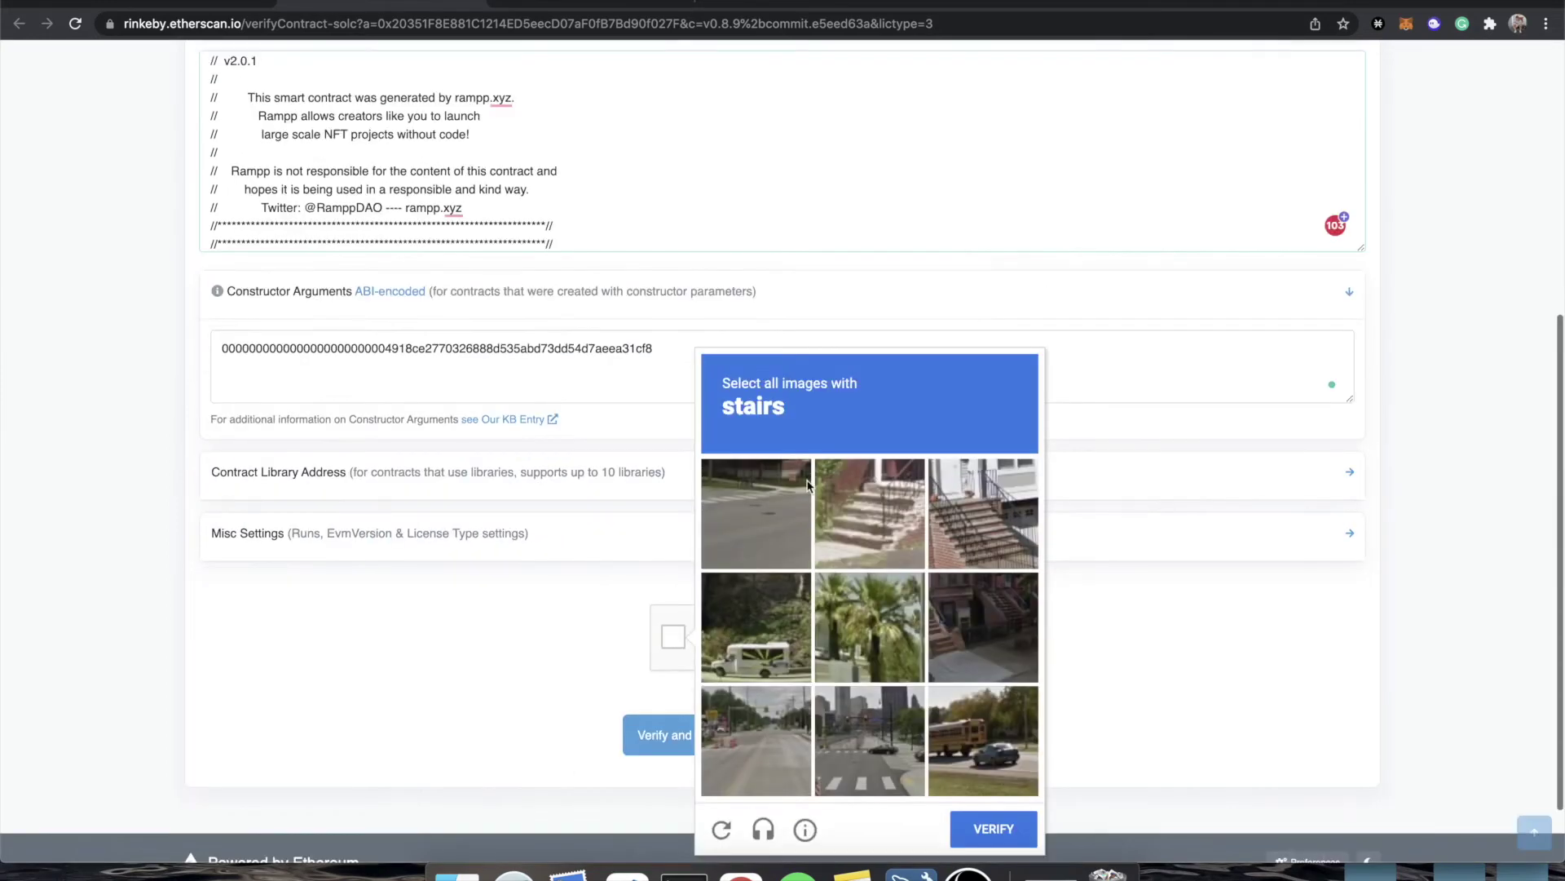
left_click(874, 510)
left_click(984, 538)
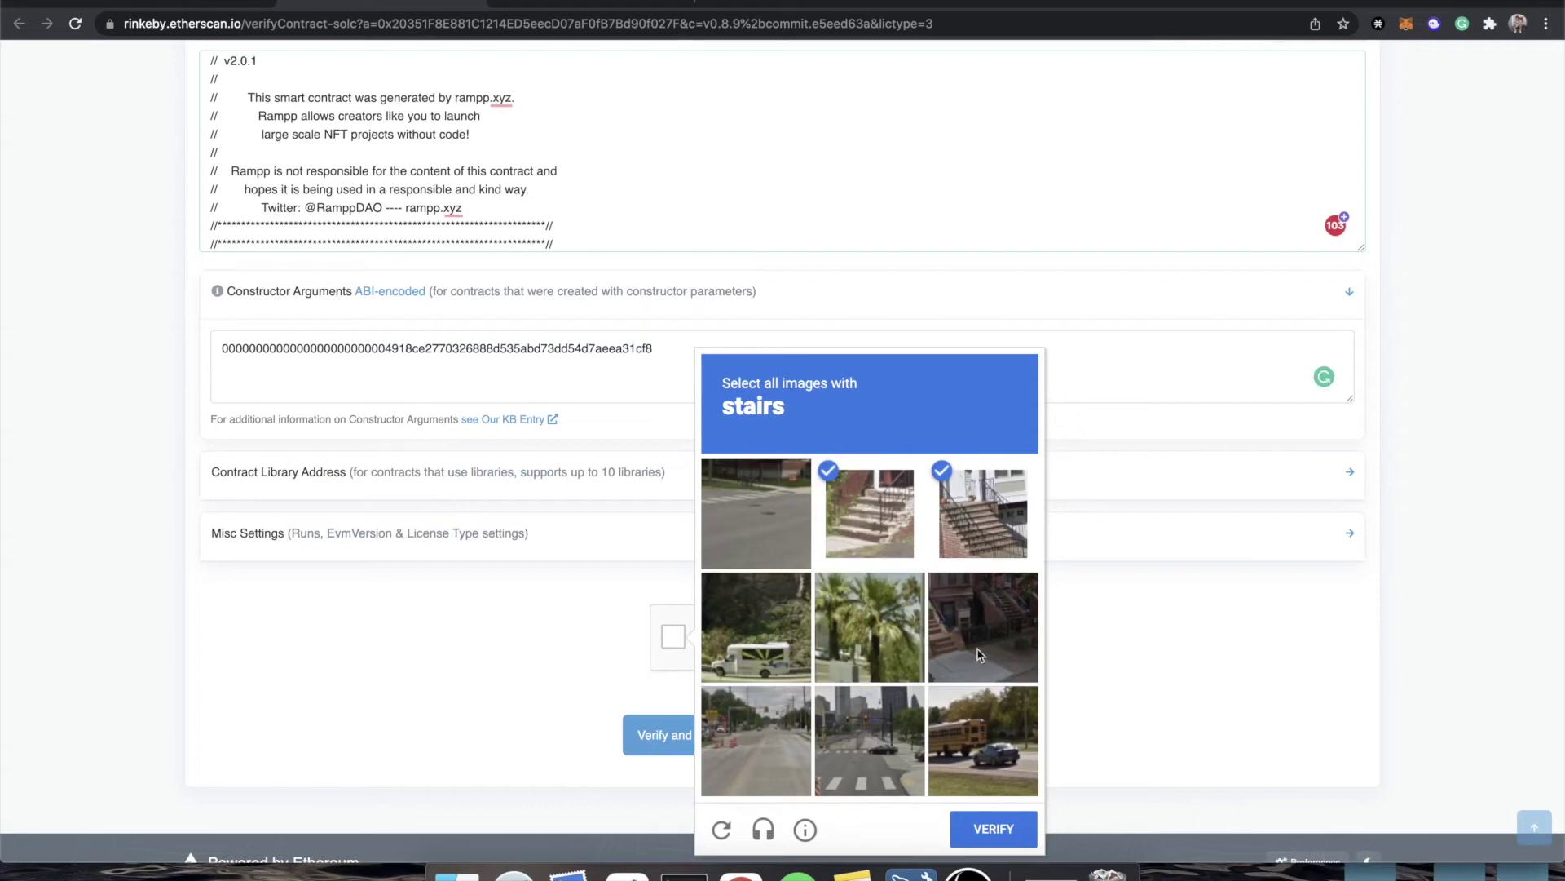
left_click(979, 617)
left_click(990, 840)
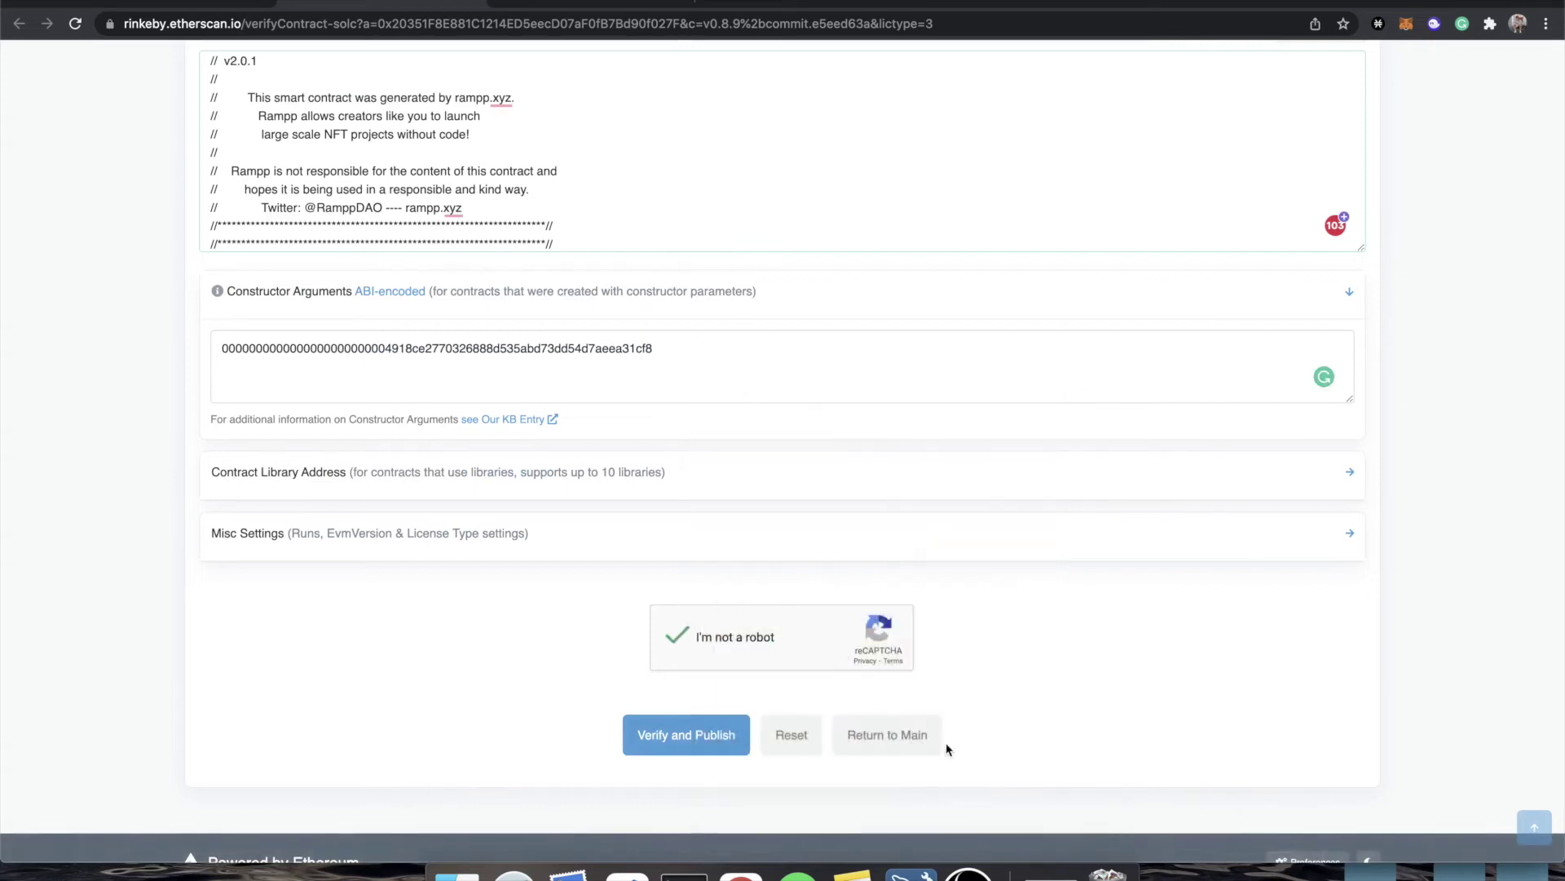
left_click(689, 734)
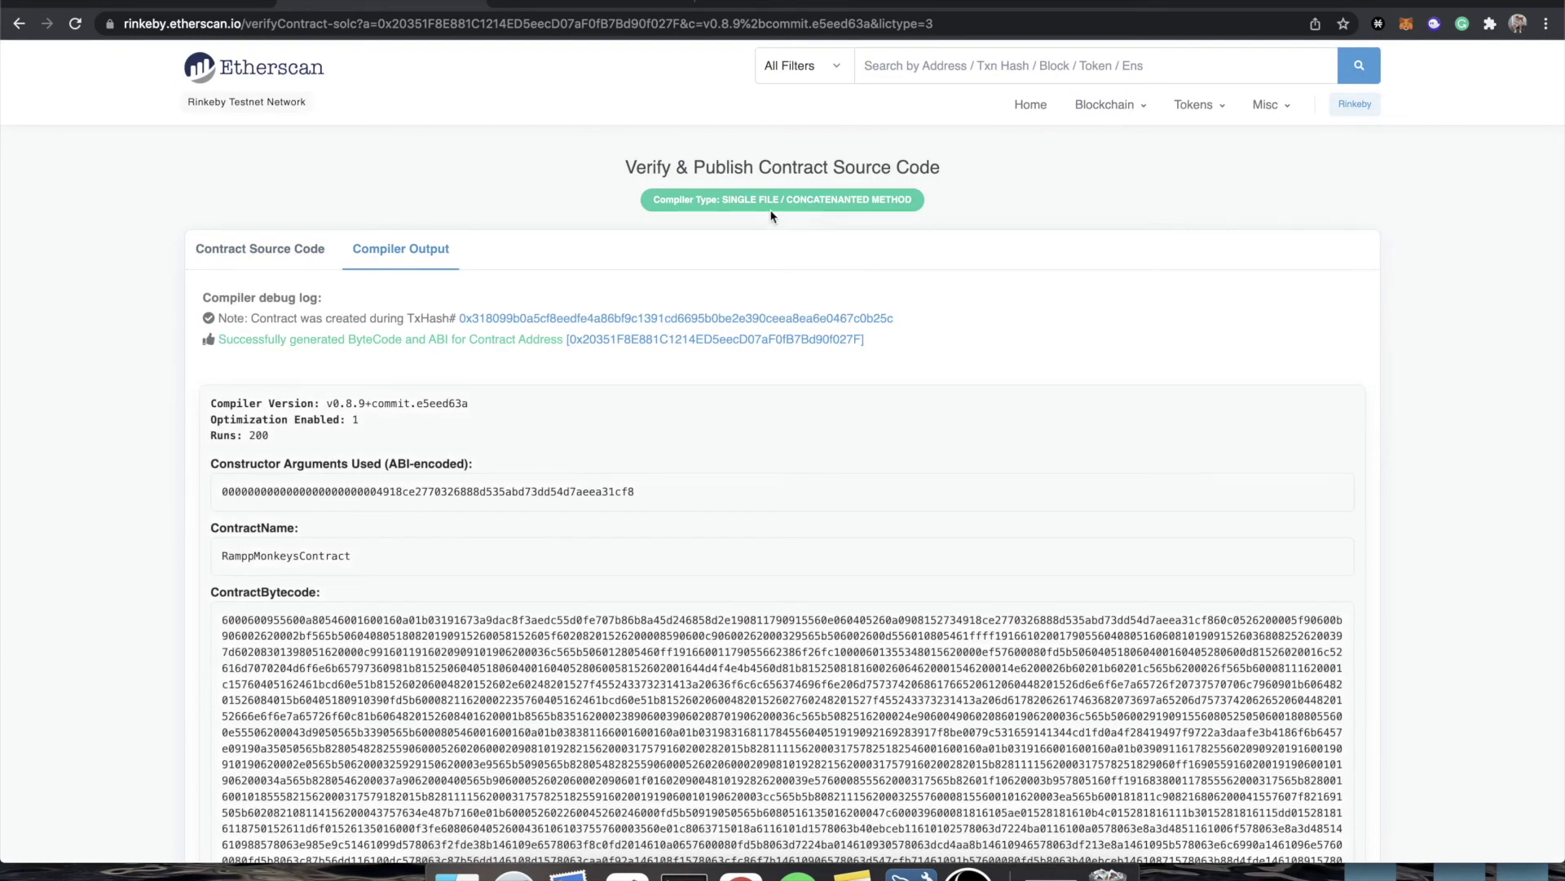
Step: Open the contract's address page on Etherscan from the compiler output and examine its published source code header
left_click(683, 341)
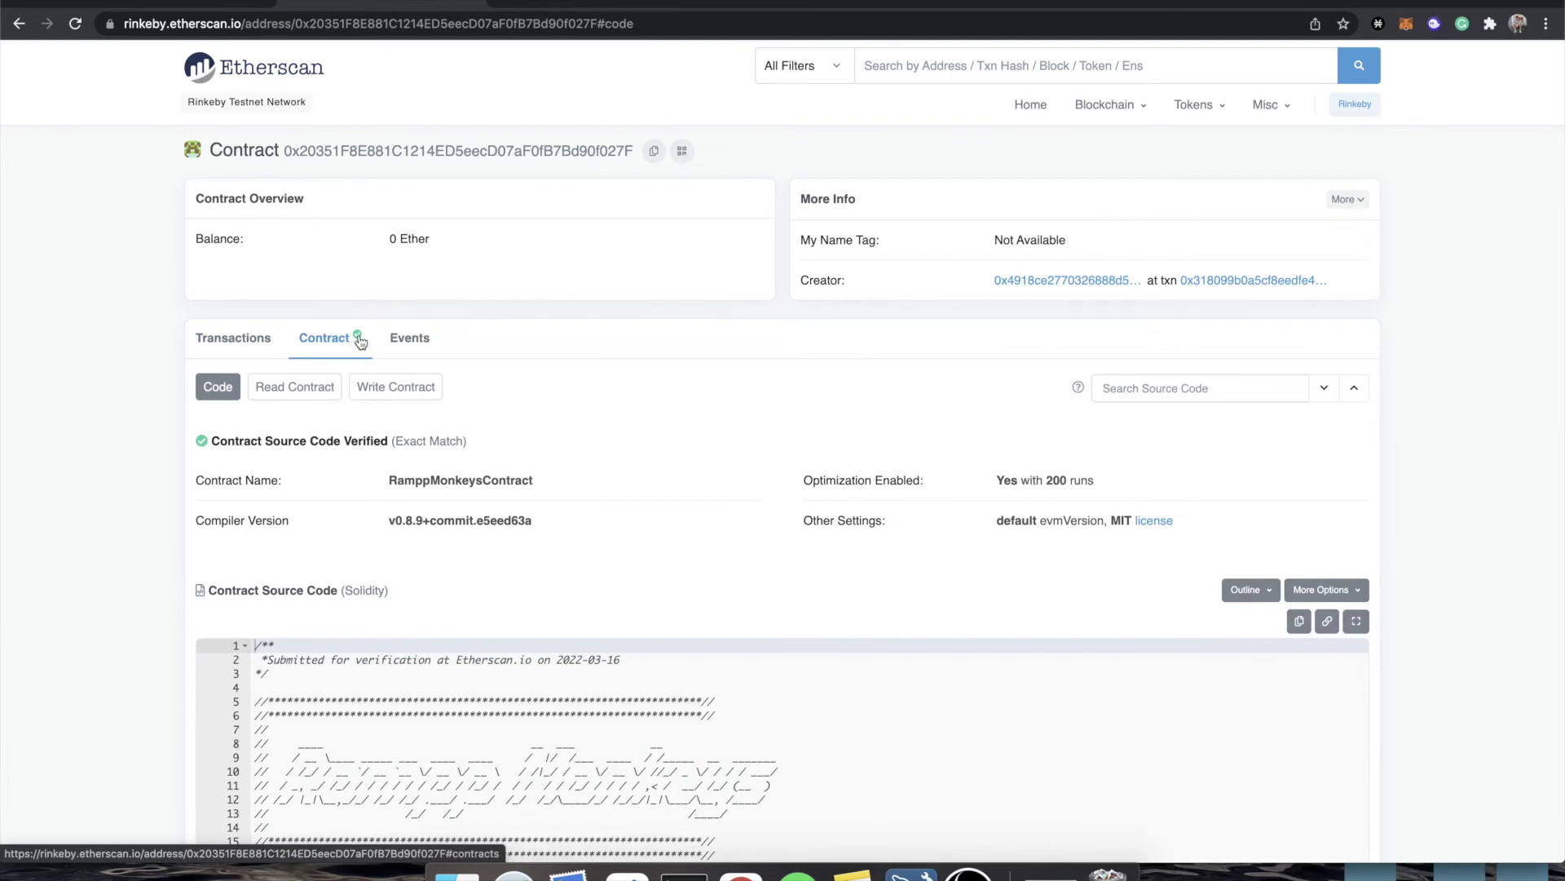
scroll(652, 554, "down", 3)
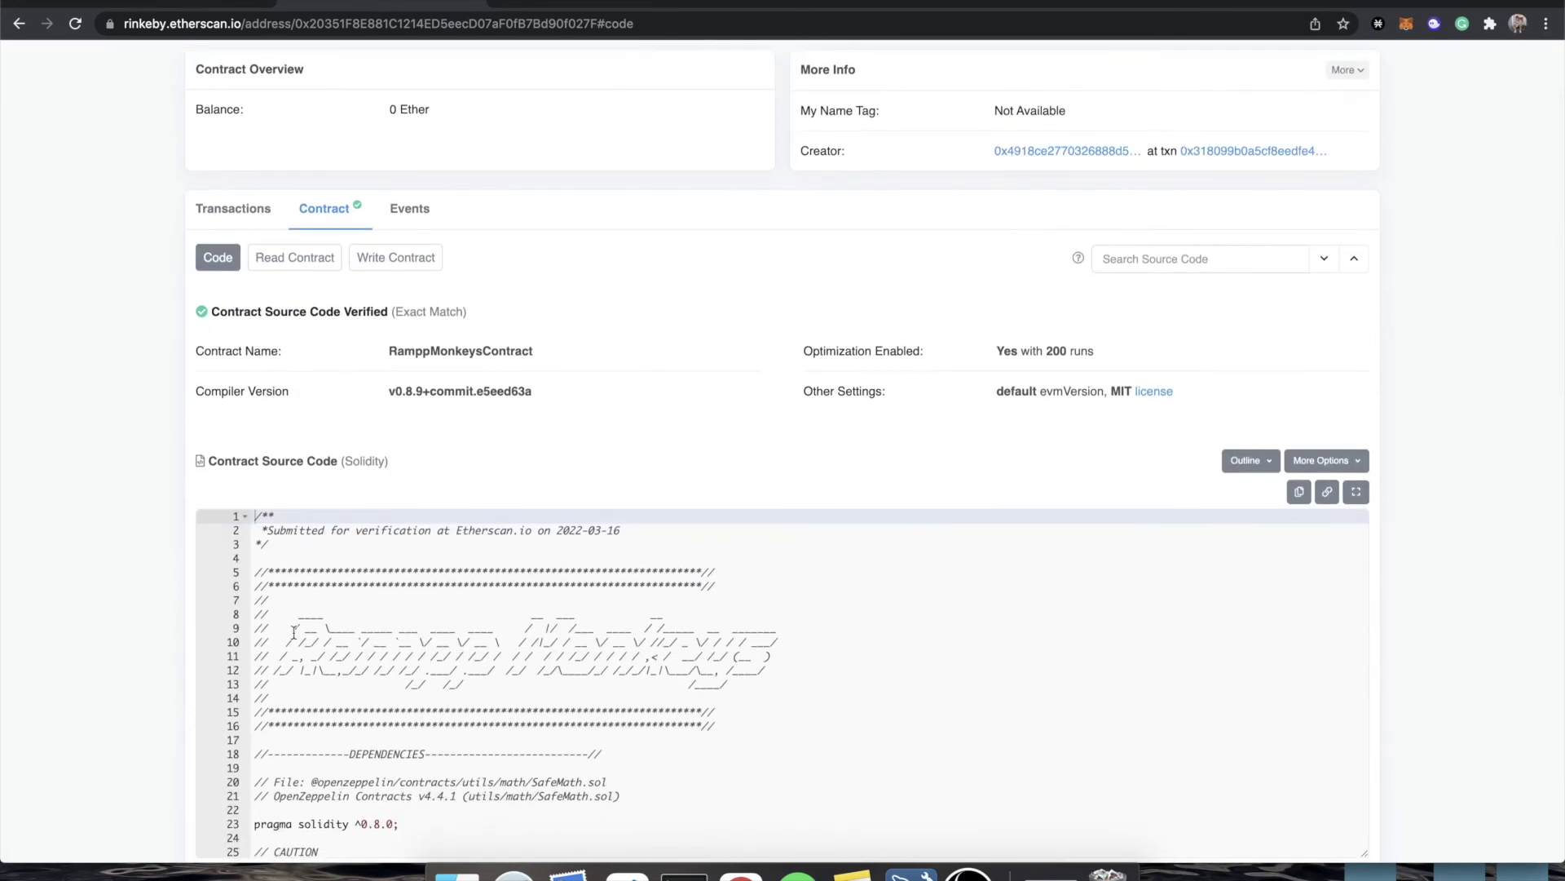
left_click_drag(294, 633, 773, 670)
left_click(746, 697)
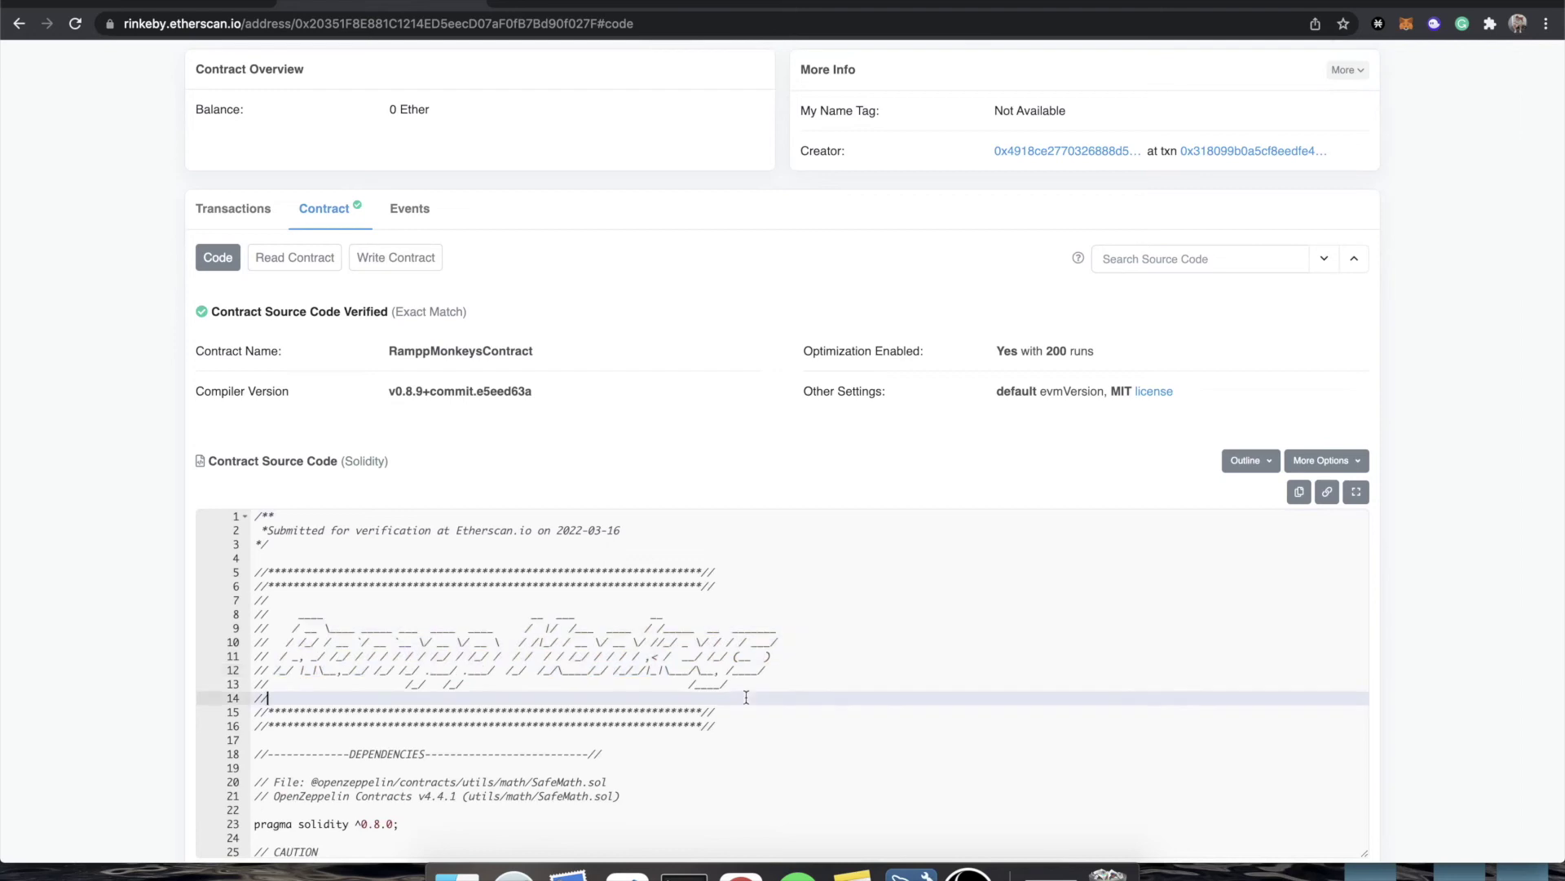
Step: Examine the list of read functions available on the verified RamppMonkeysContract
left_click(289, 258)
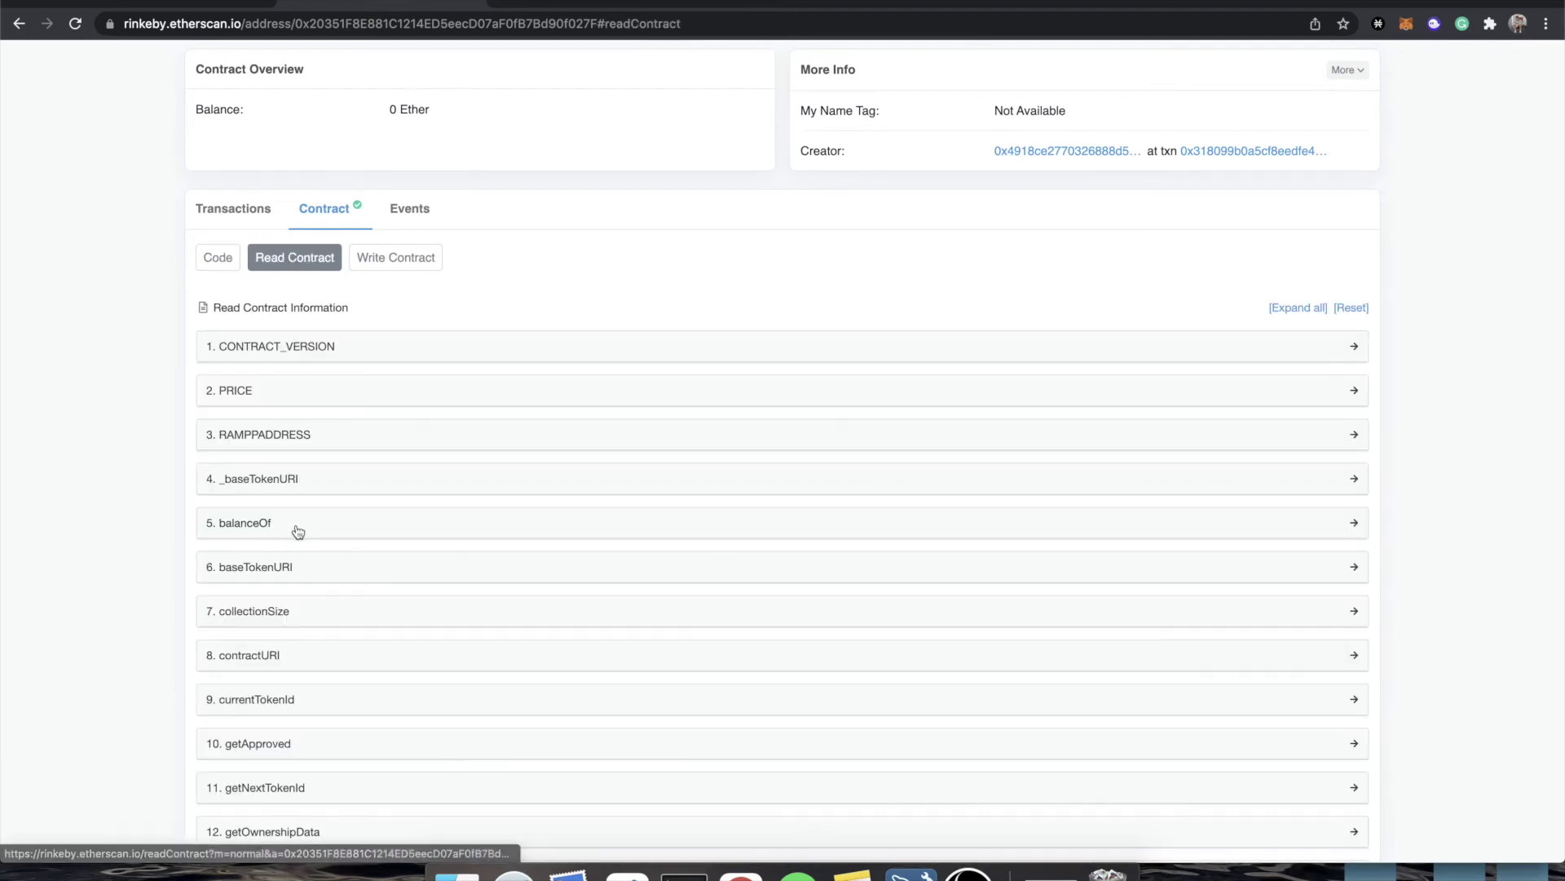
scroll(297, 531, "down", 10)
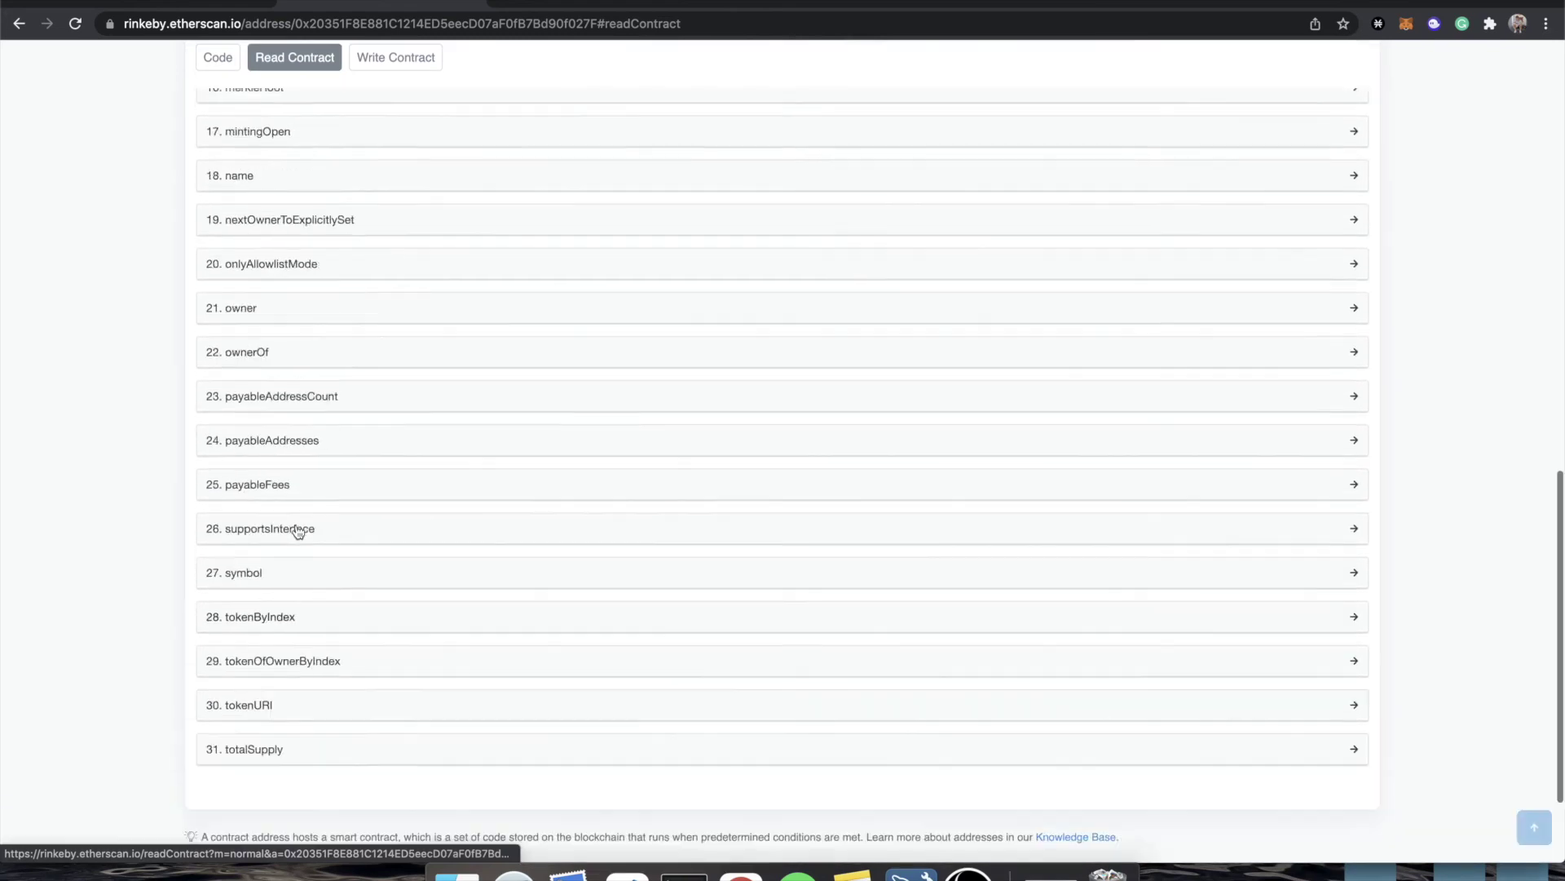
scroll(298, 531, "up", 10)
Step: Examine the contract's write functions and its transaction list on Etherscan
left_click(395, 388)
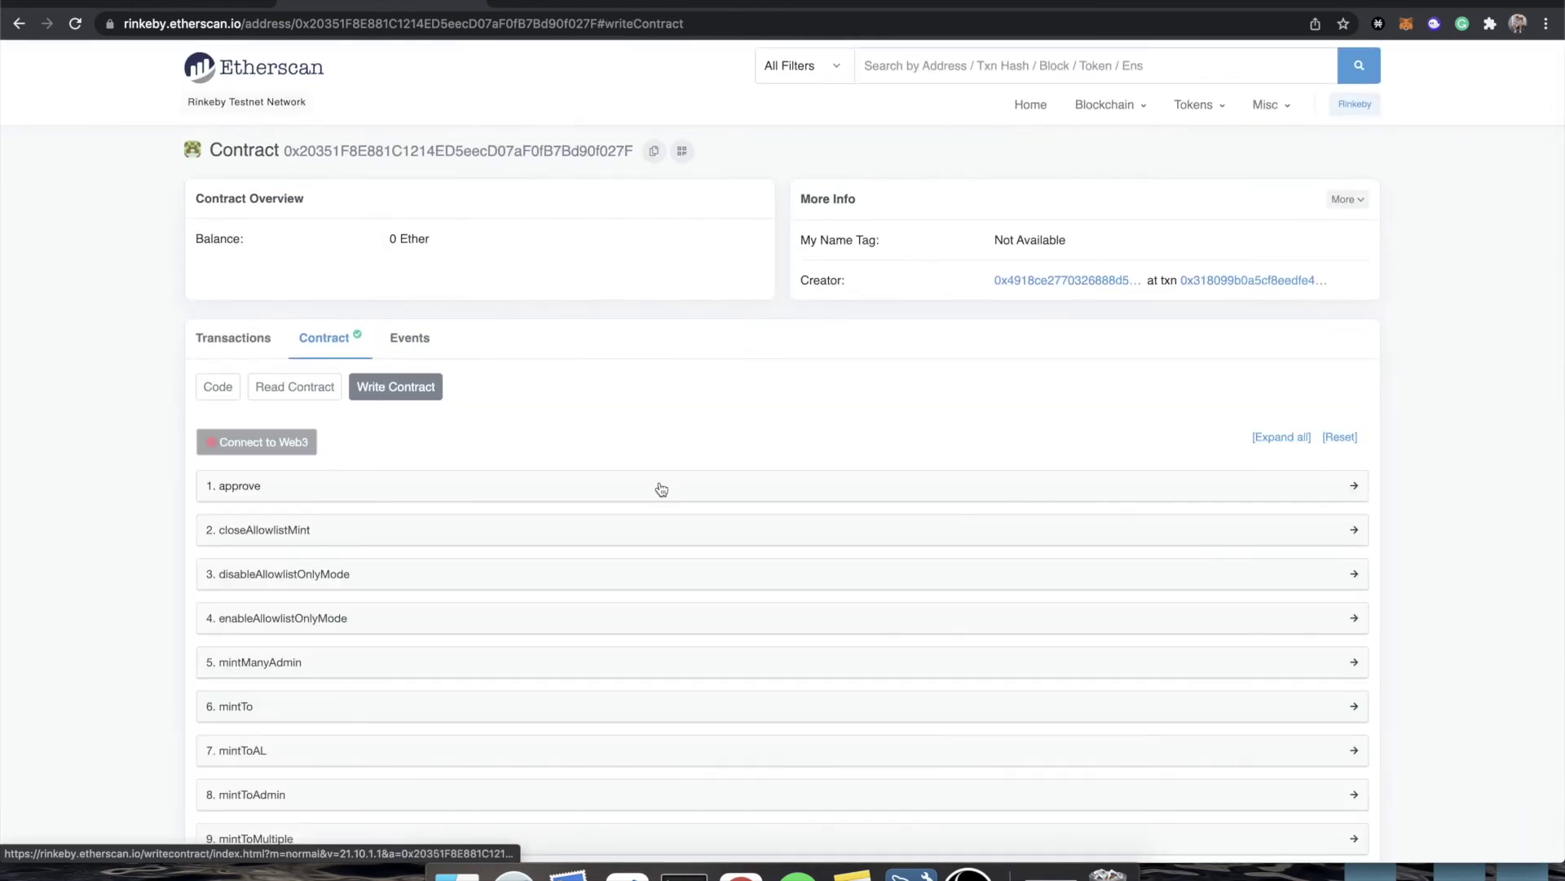
scroll(395, 566, "down", 1)
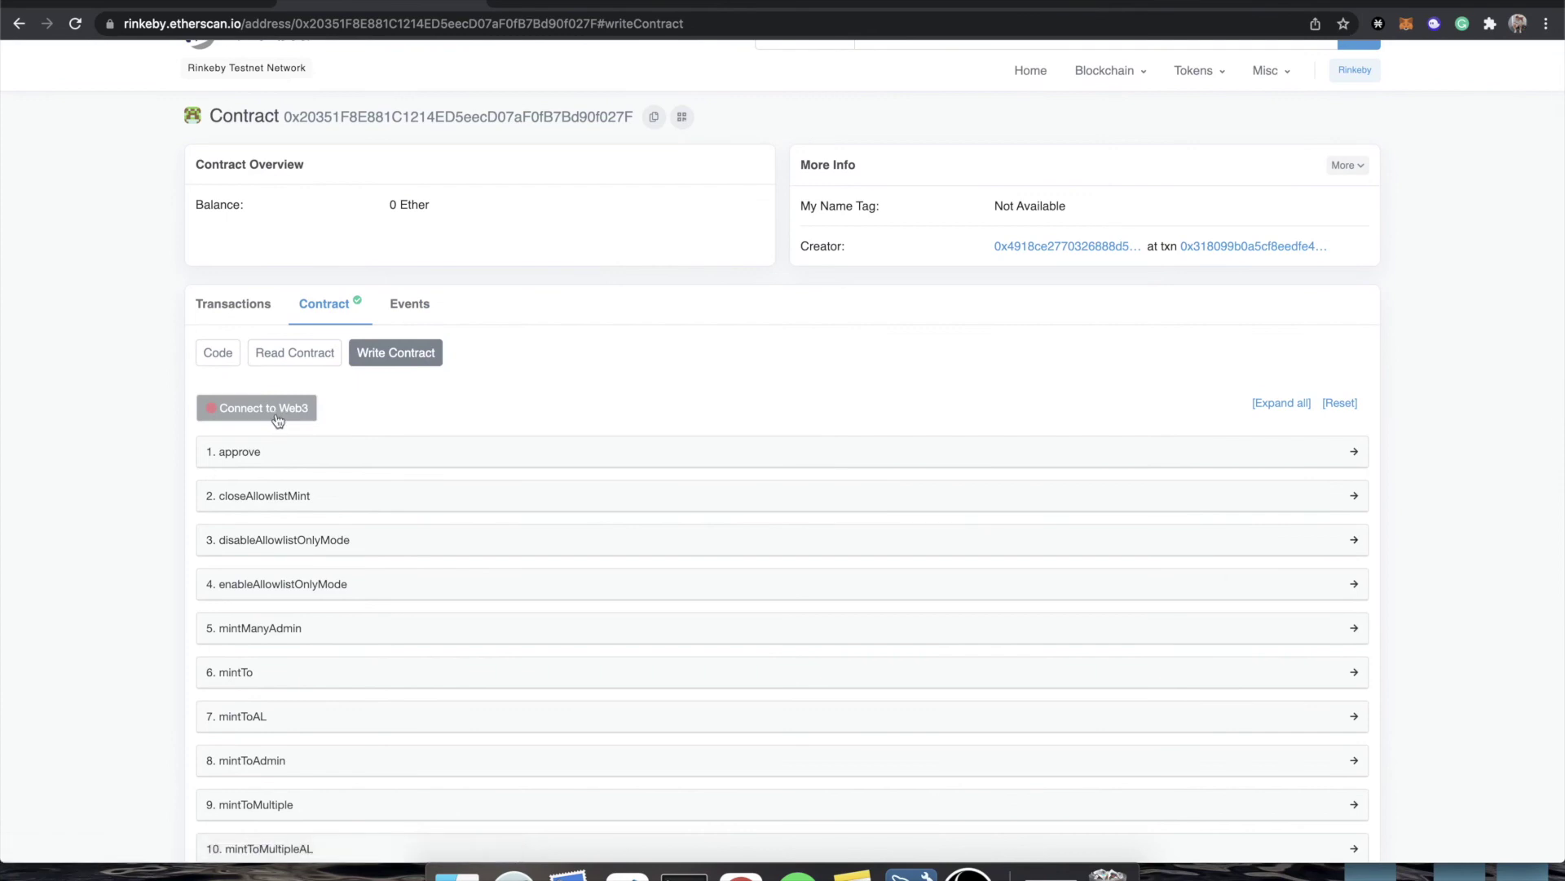
scroll(300, 624, "down", 15)
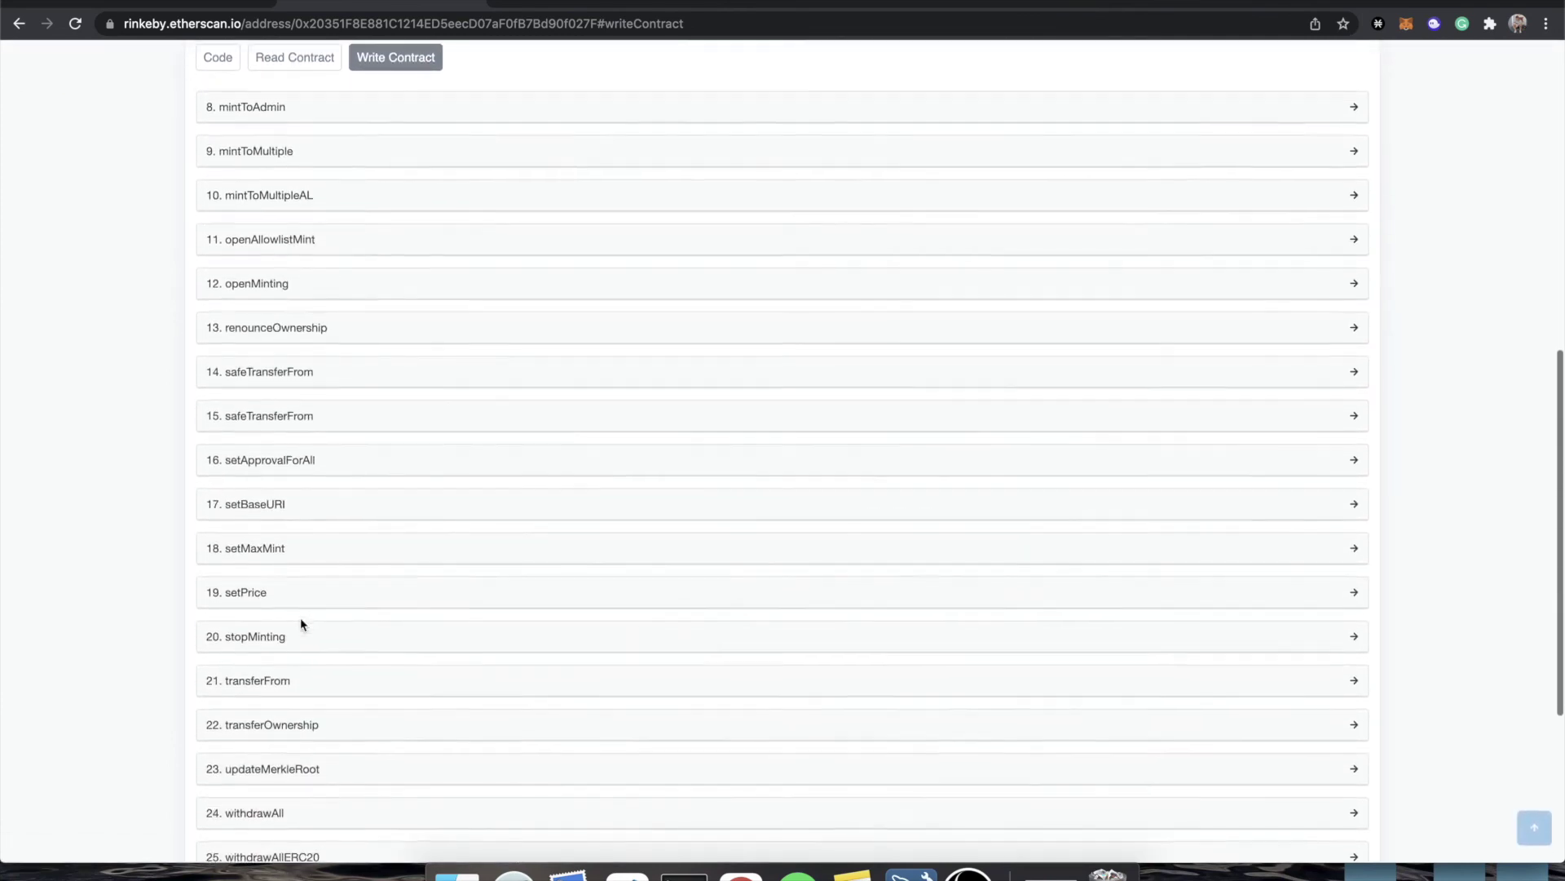
scroll(300, 623, "down", 5)
scroll(300, 624, "up", 15)
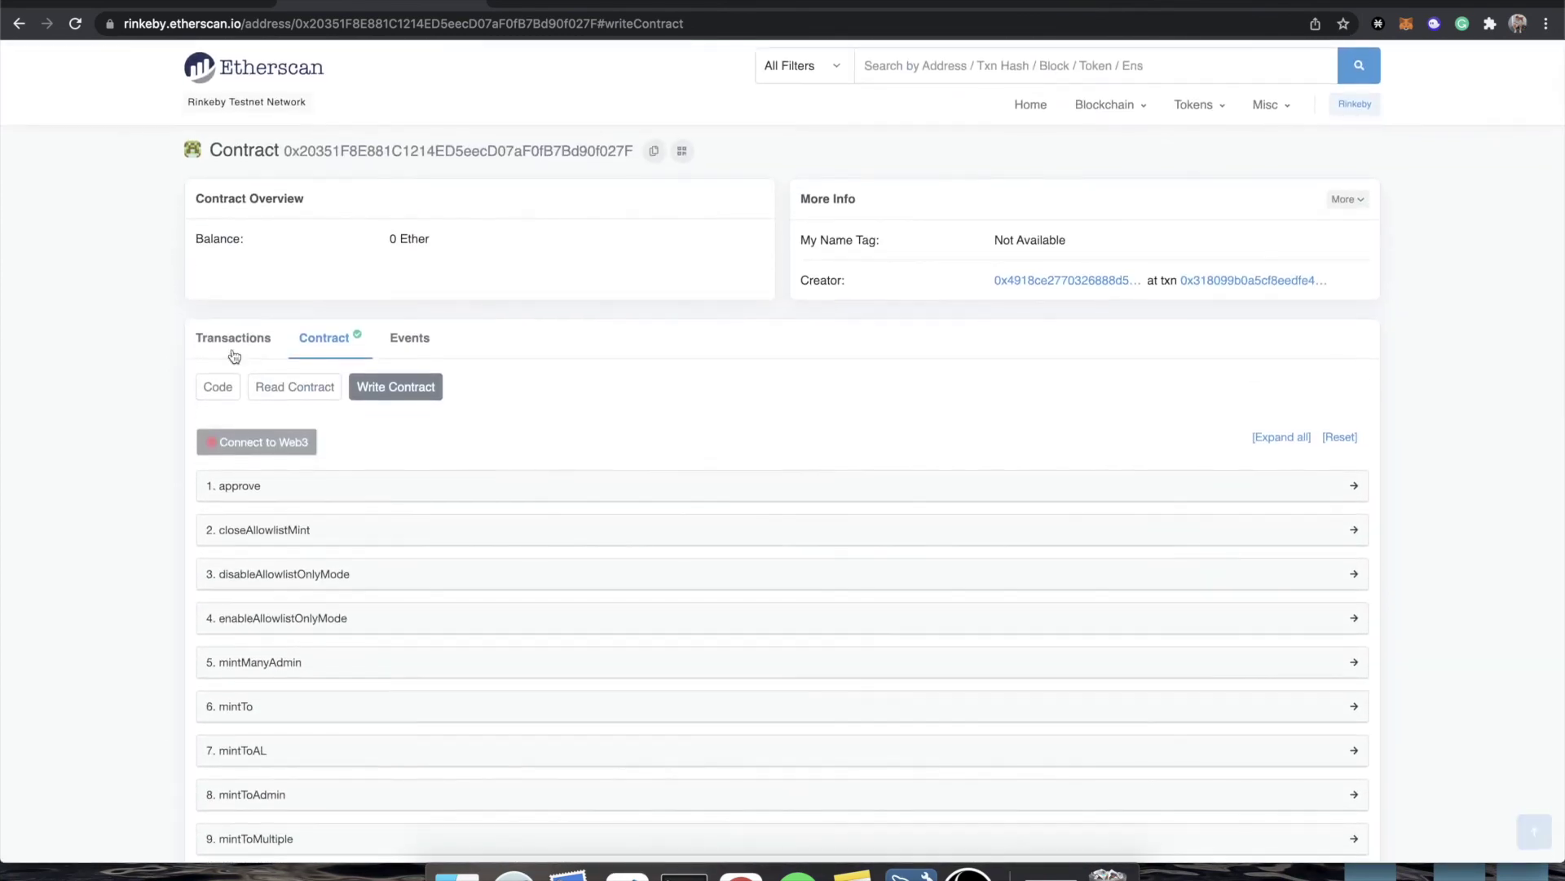
left_click(235, 339)
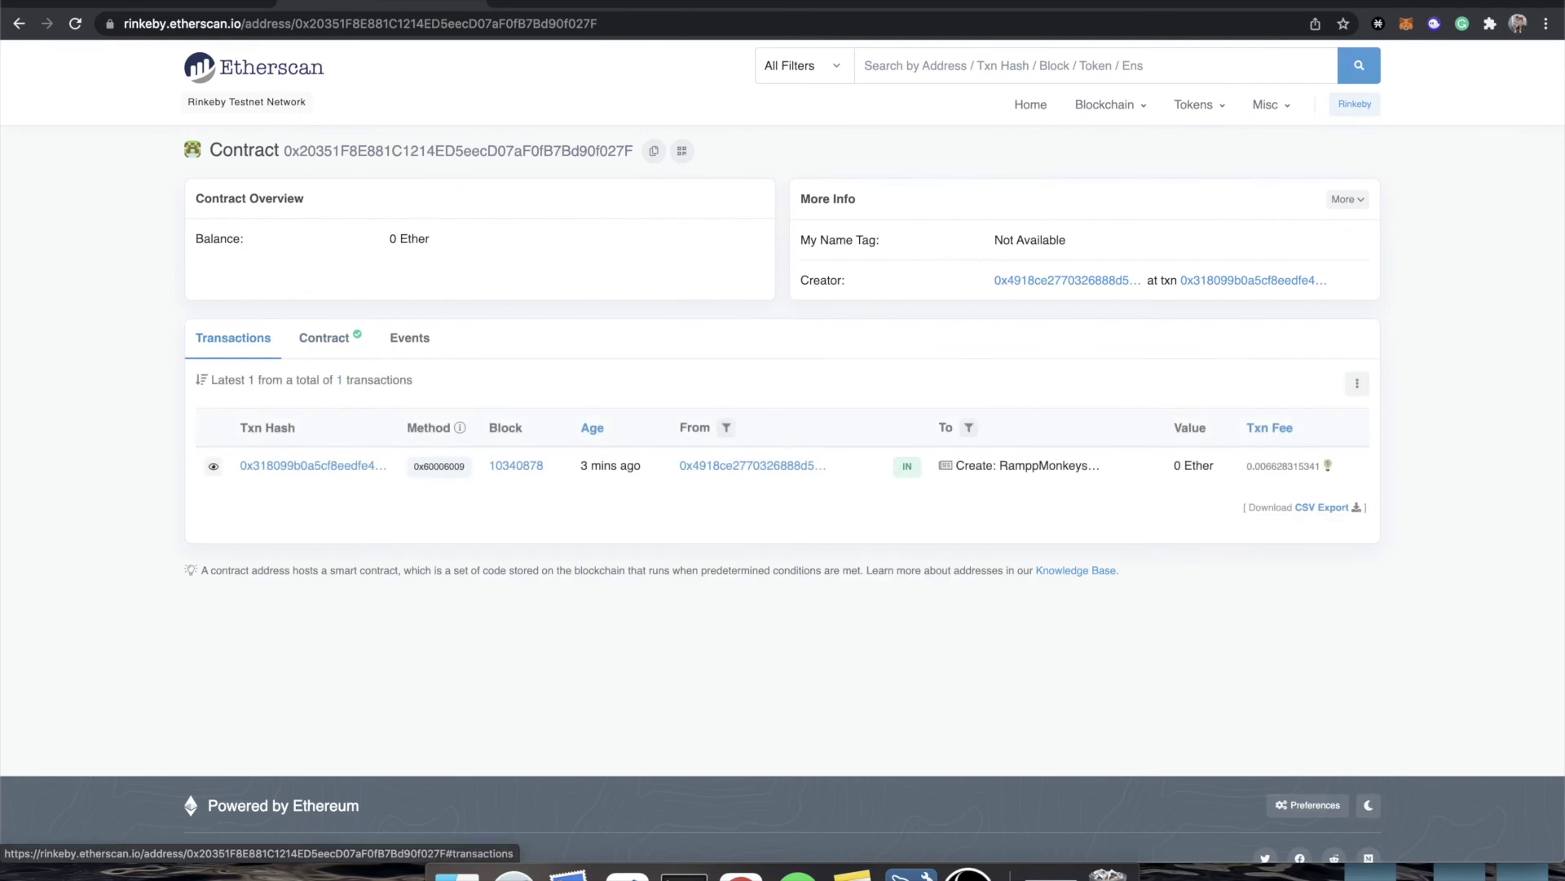
Step: Switch back to the Rampp Rinkeby deployment page and review the saved contract transaction hash and address section
left_click(476, 4)
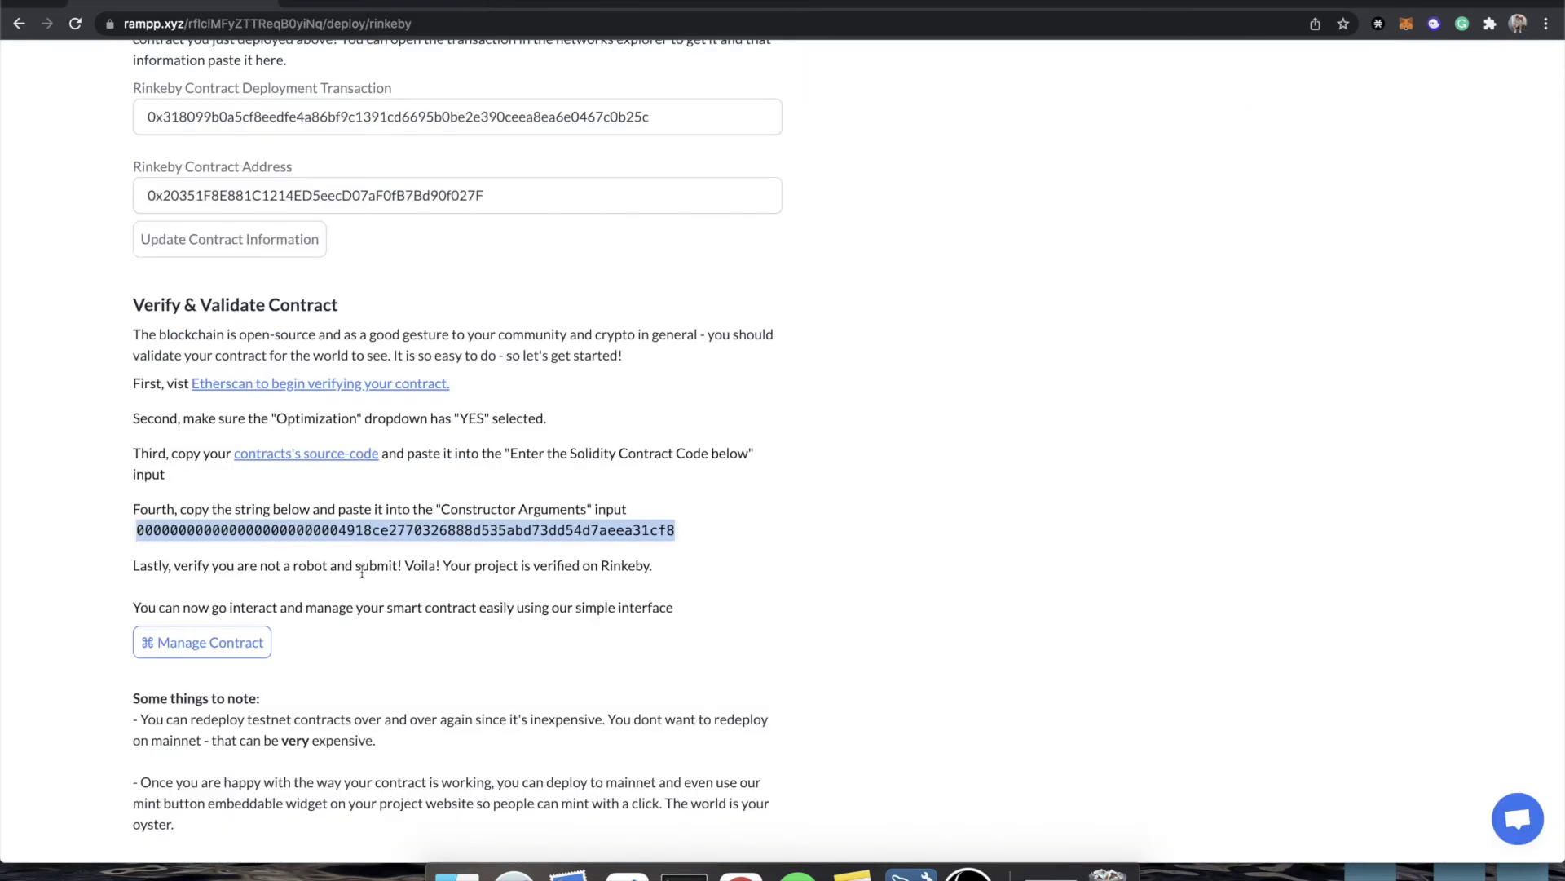
left_click(399, 657)
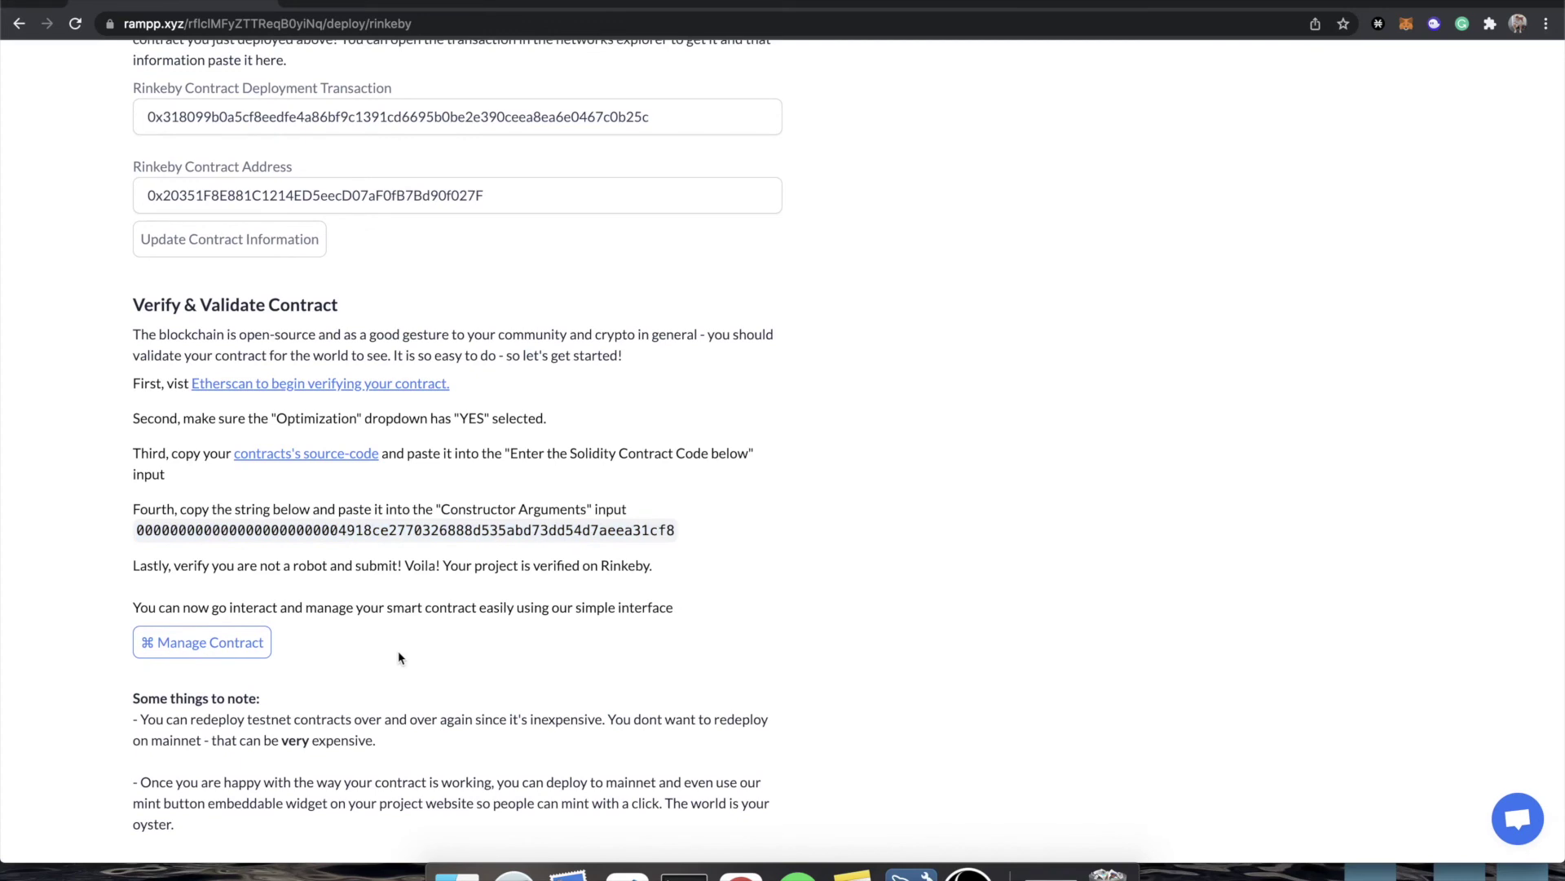
scroll(398, 657, "up", 4)
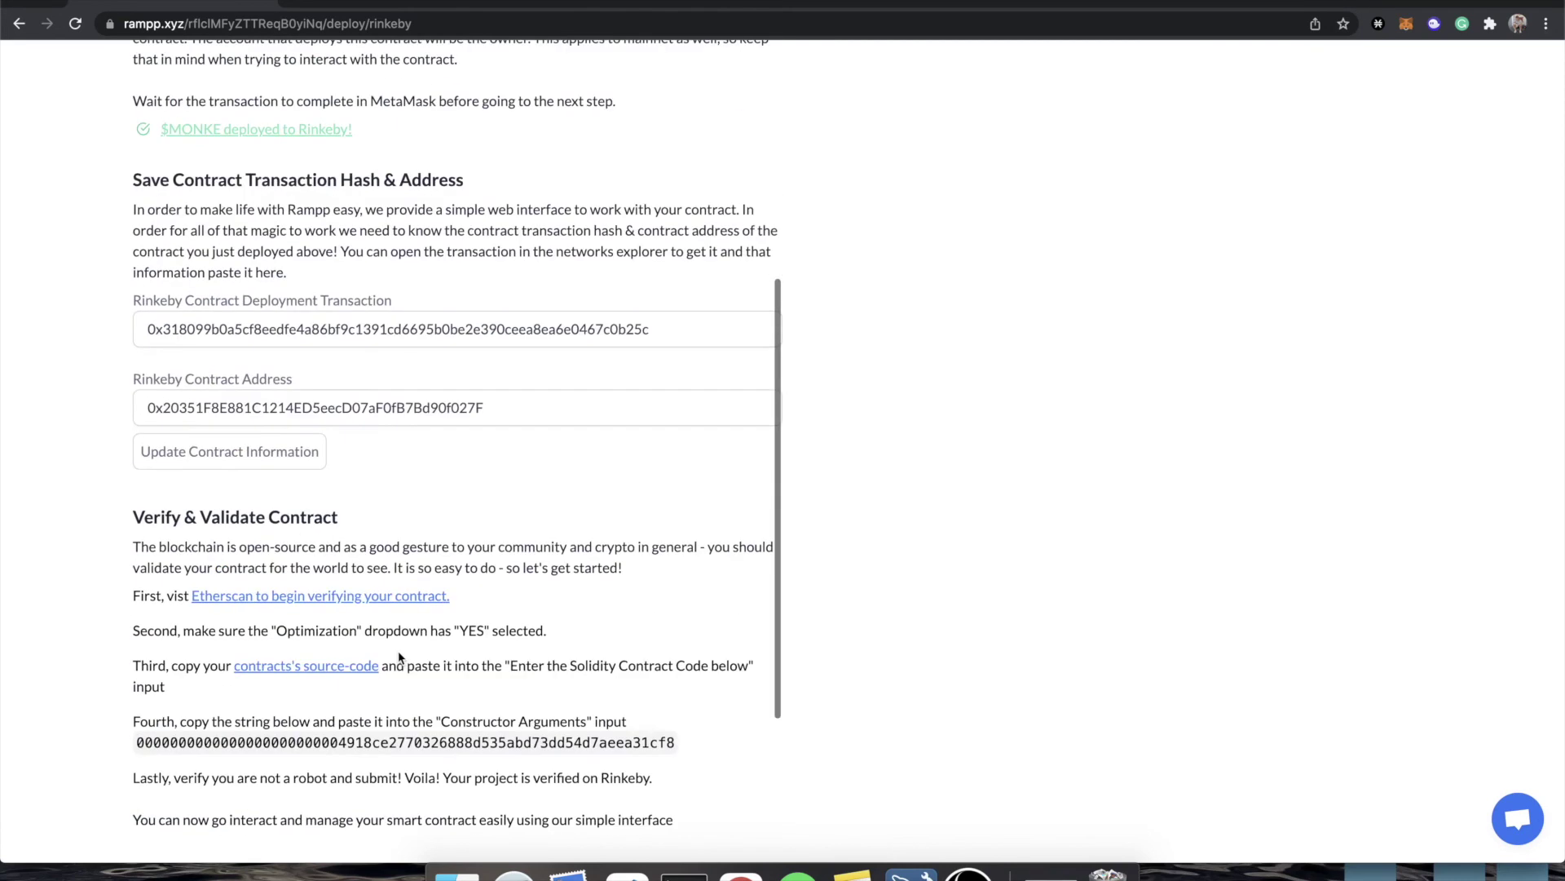
scroll(400, 657, "up", 1)
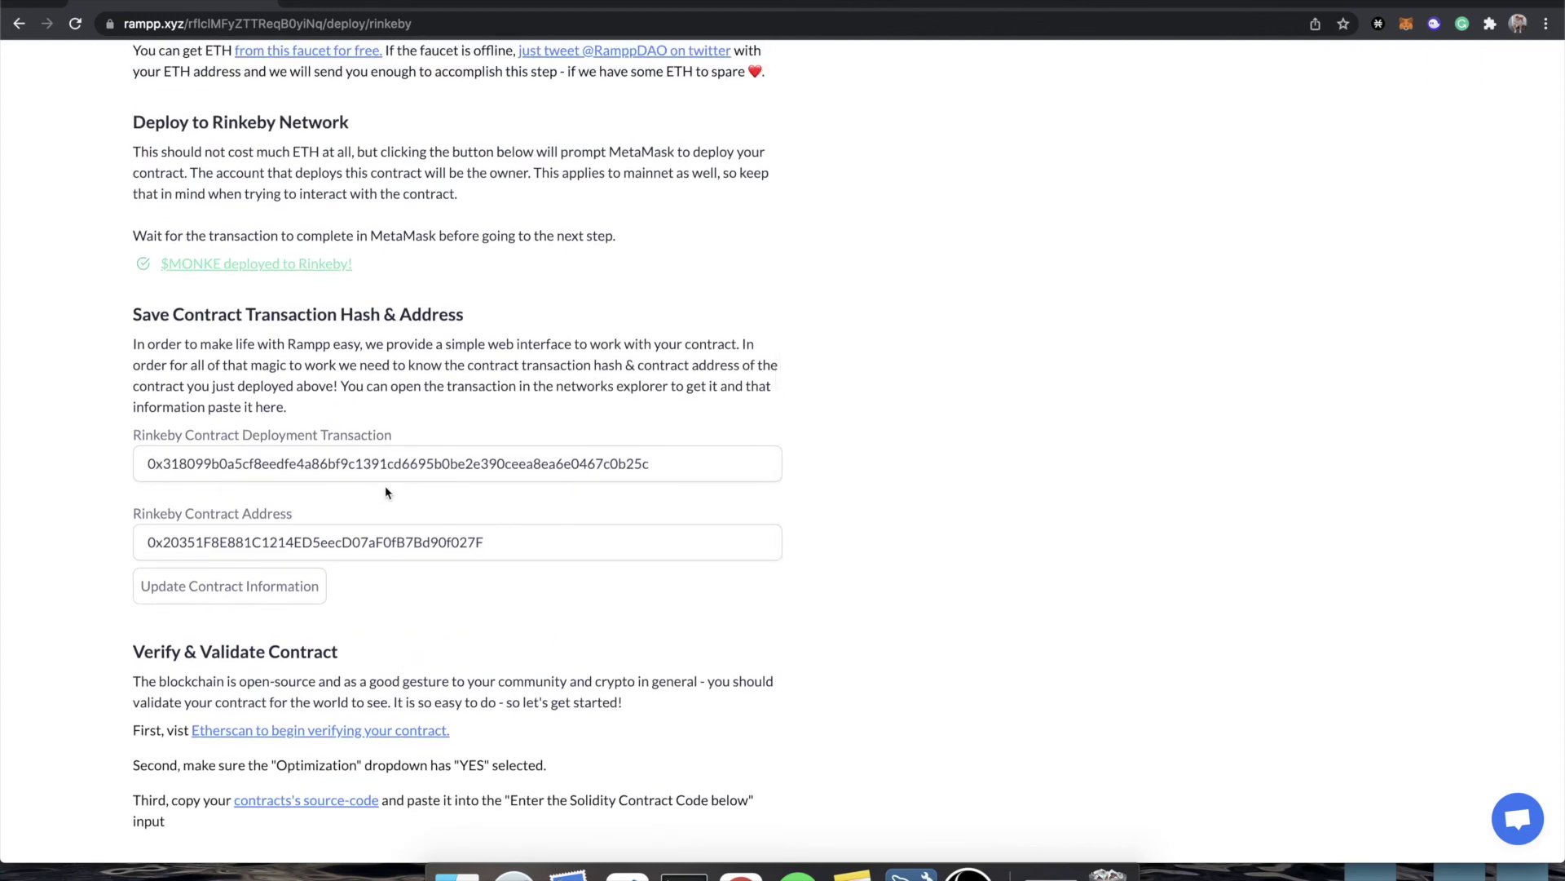
triple_click(335, 467)
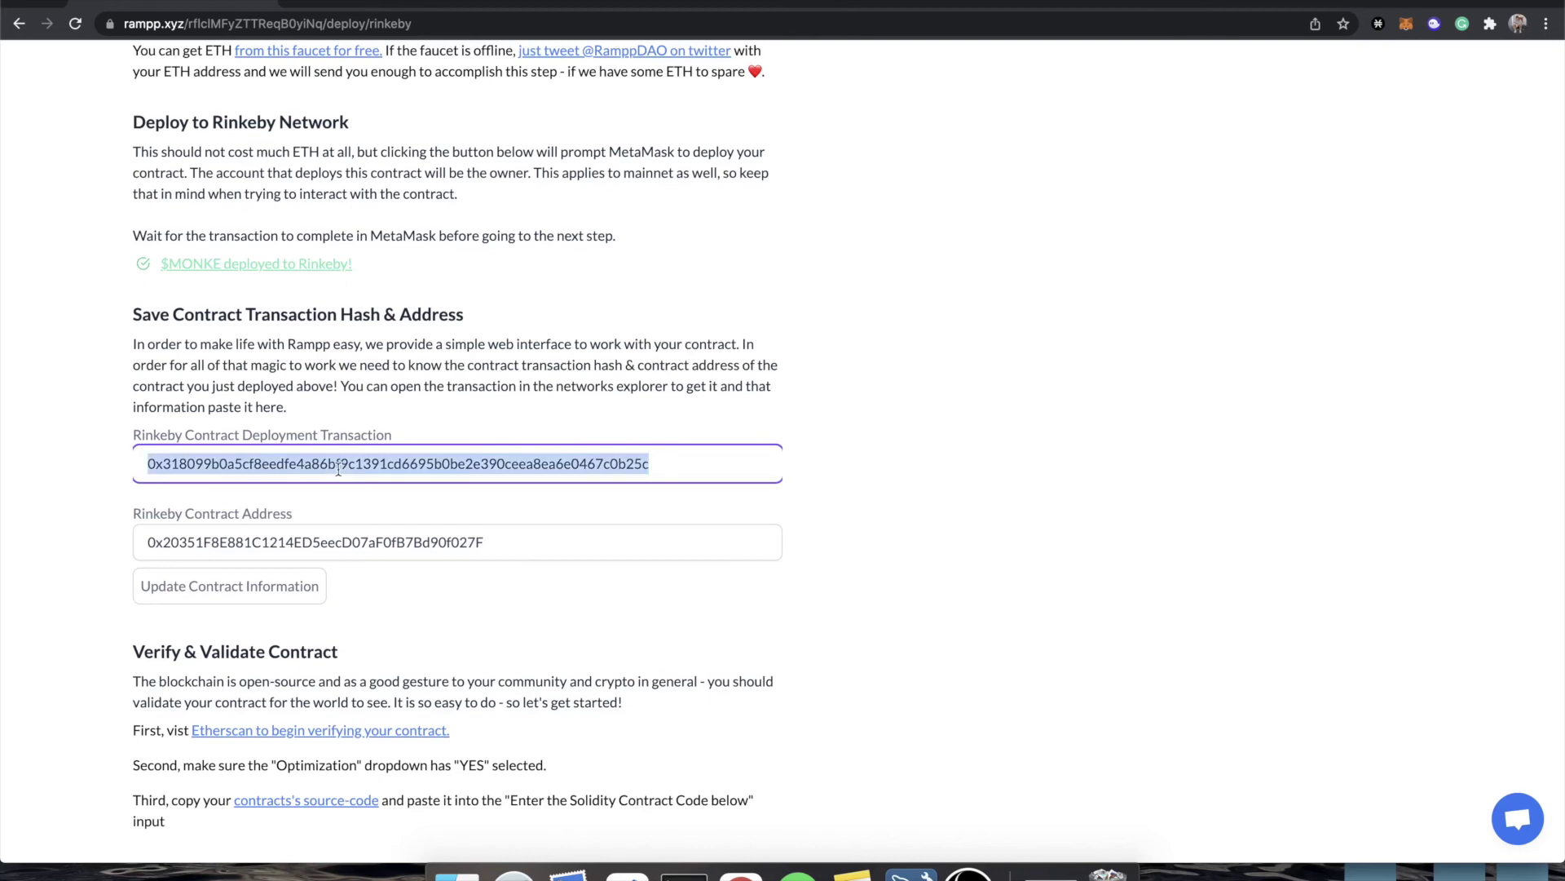
key("BackSpace")
triple_click(317, 543)
key("BackSpace")
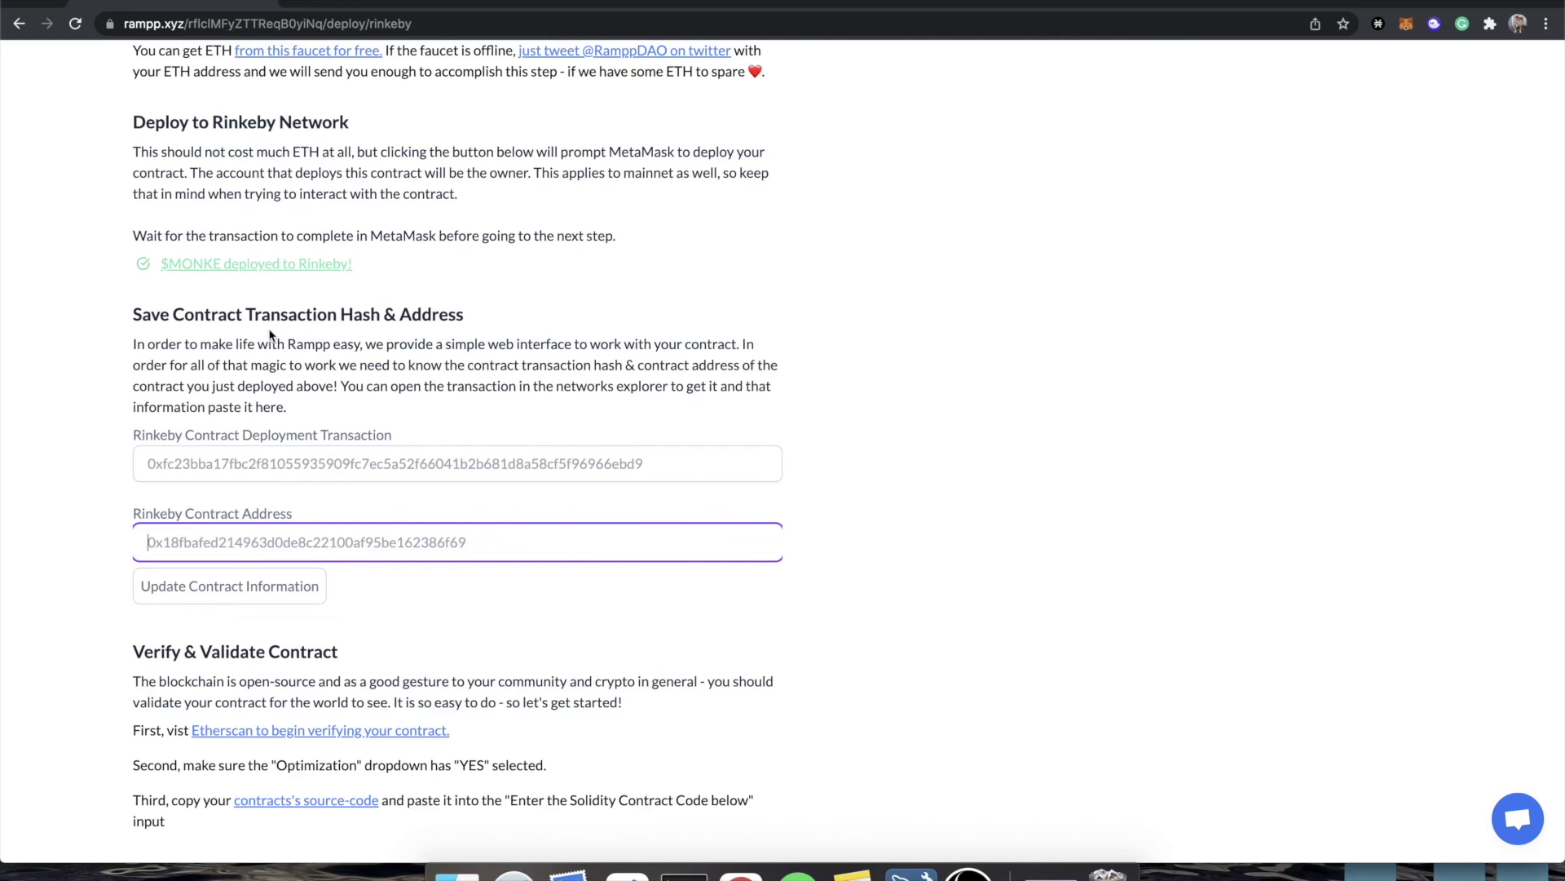
key("ctrl+z")
key("ctrl+z")
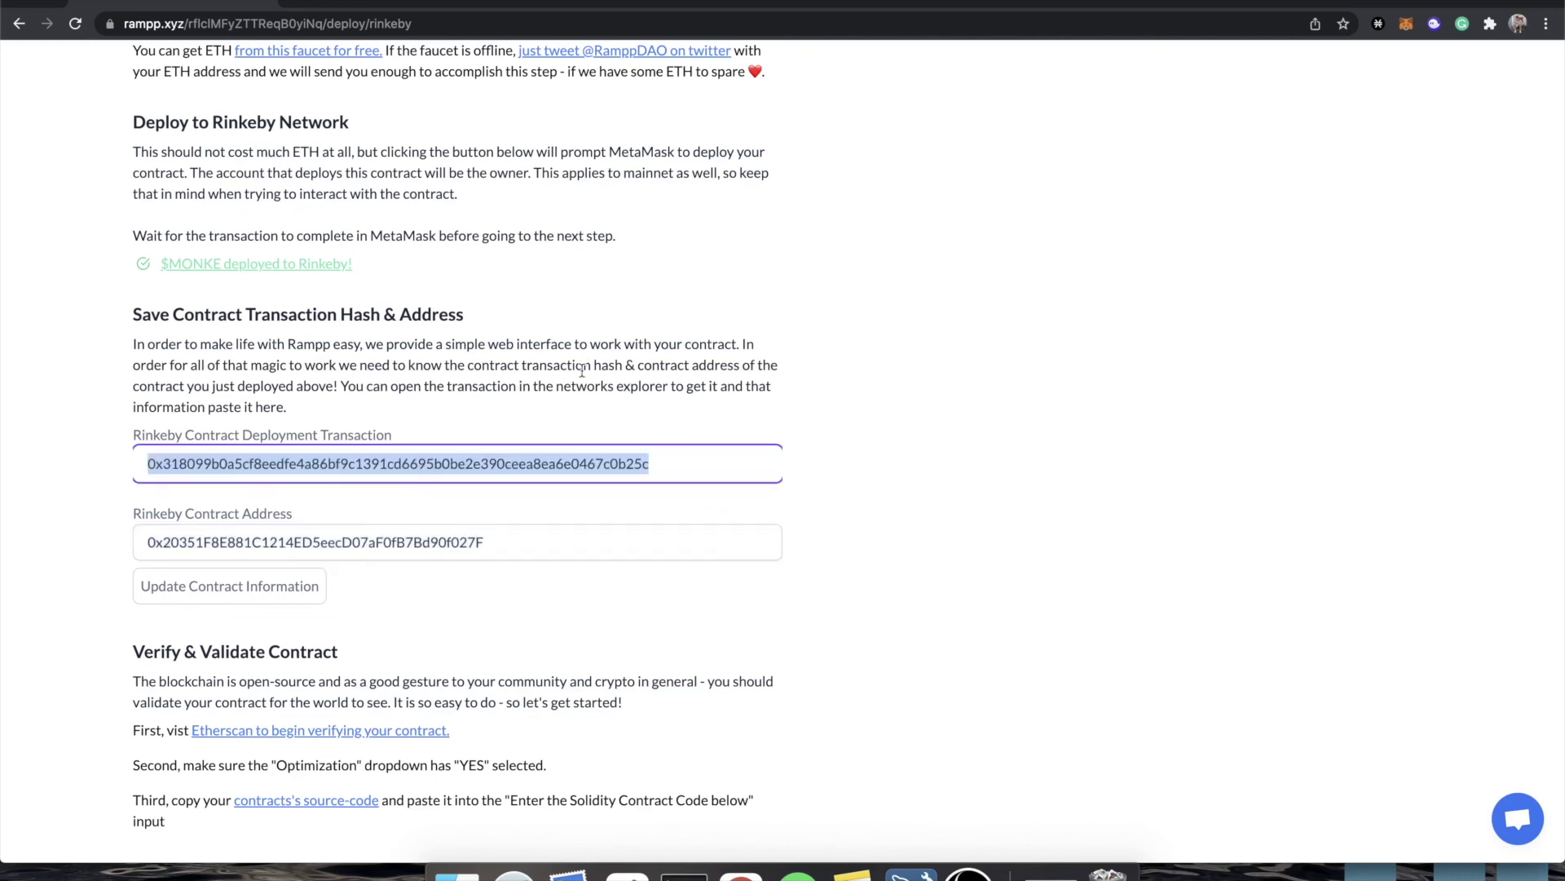
left_click(582, 372)
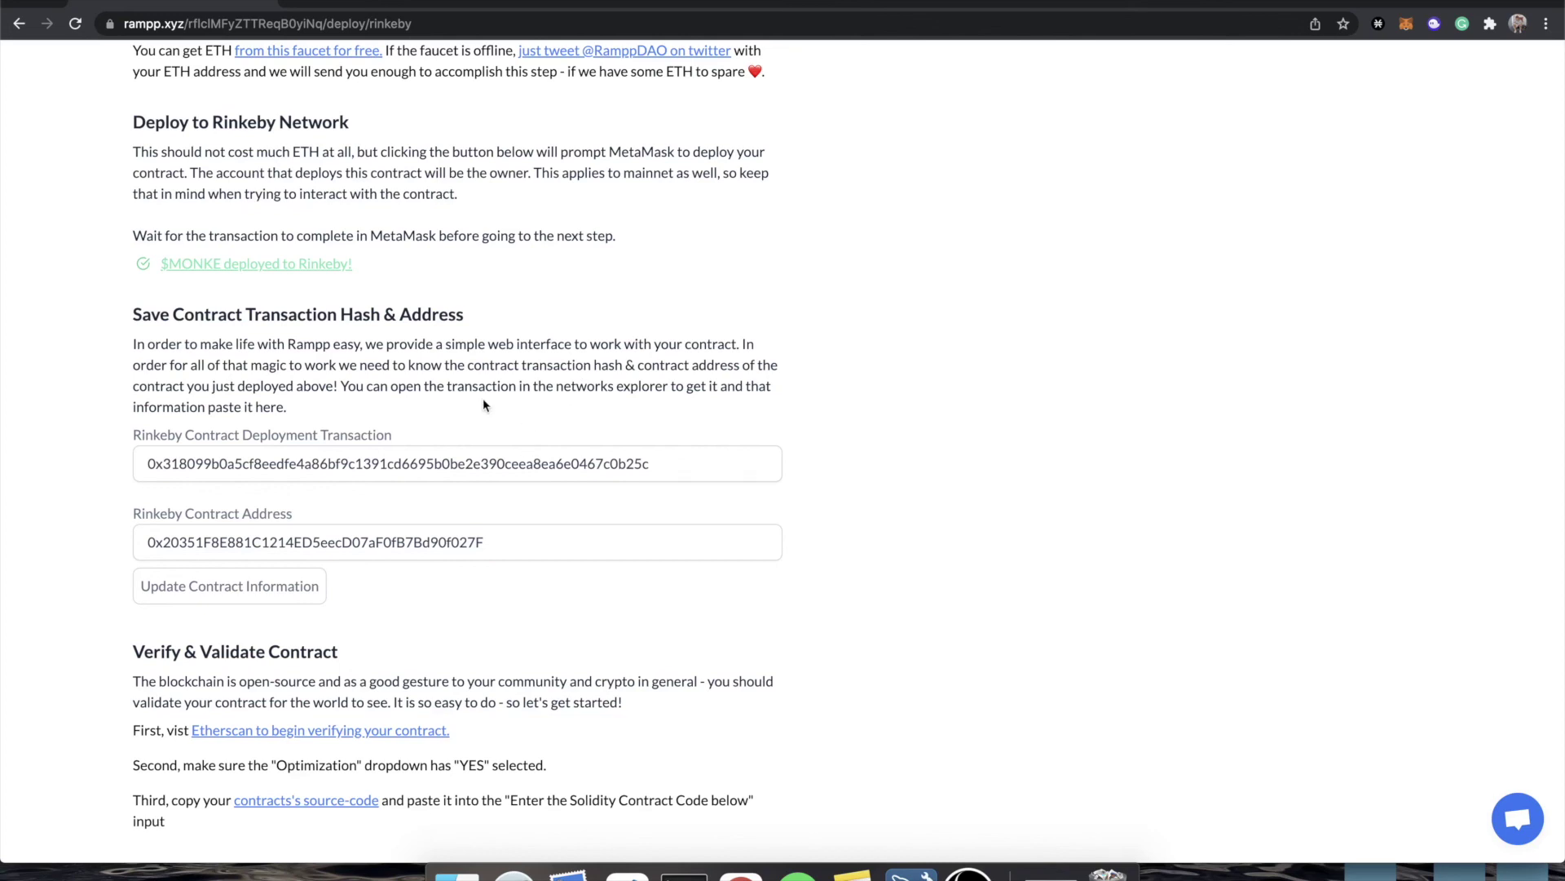
scroll(483, 398, "down", 5)
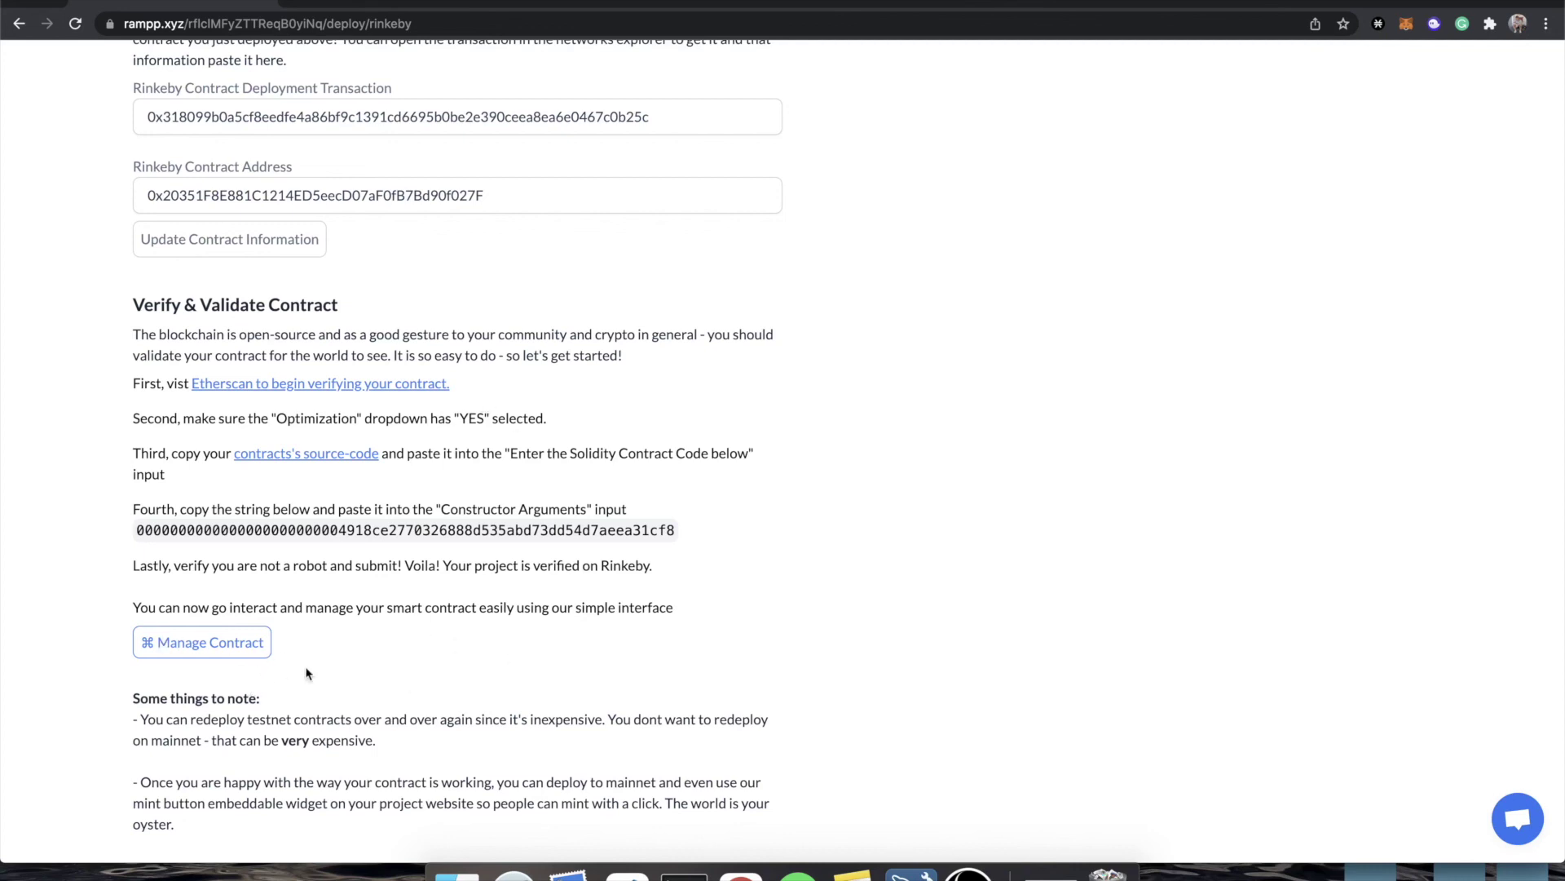
scroll(349, 702, "up", 10)
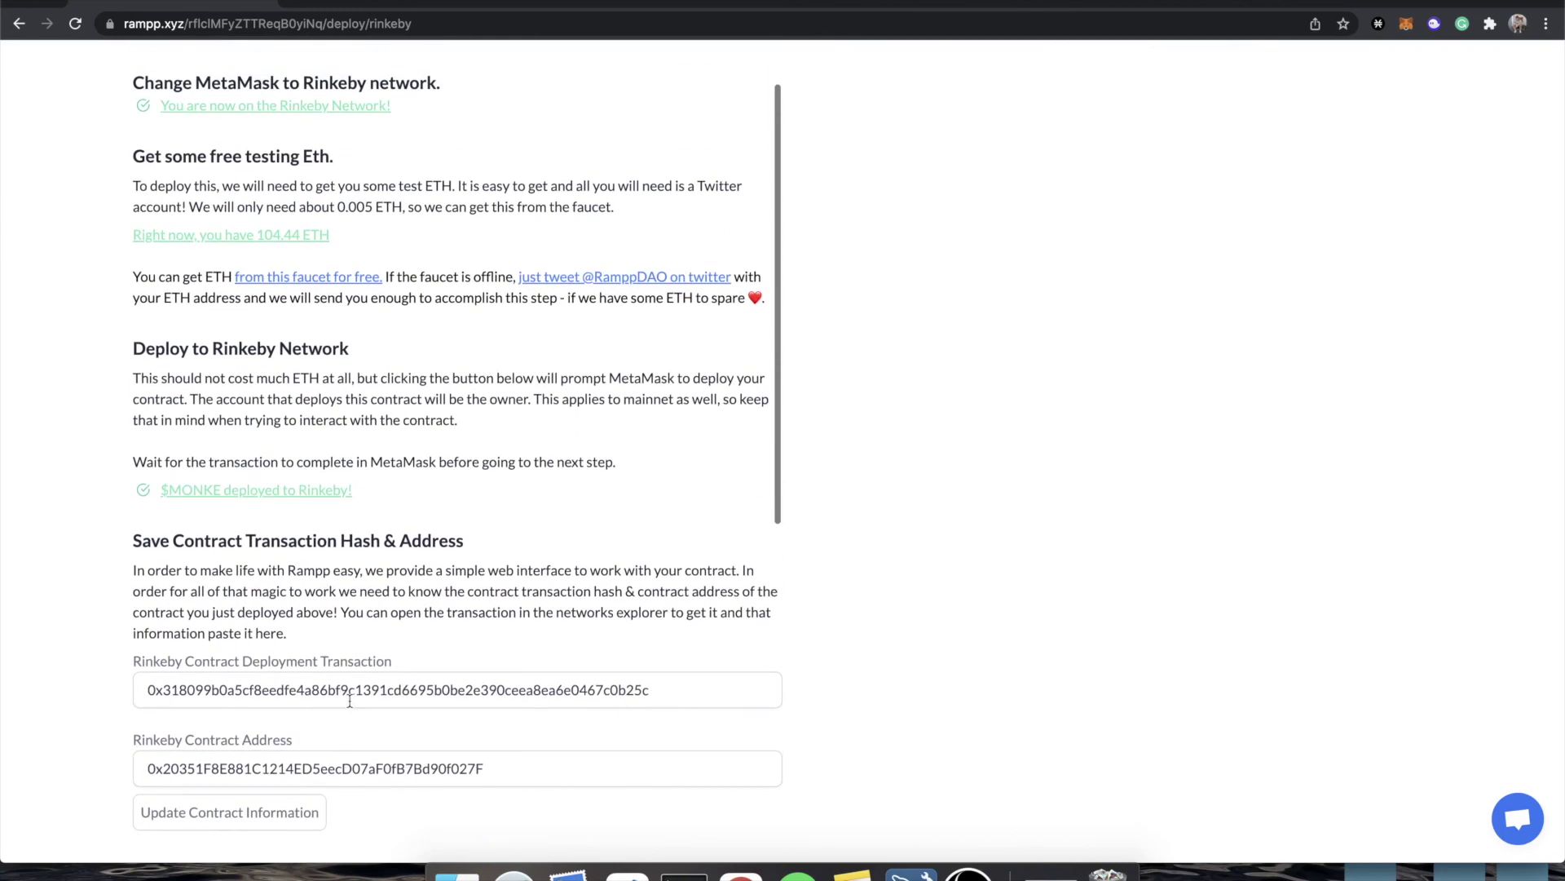
scroll(503, 629, "up", 5)
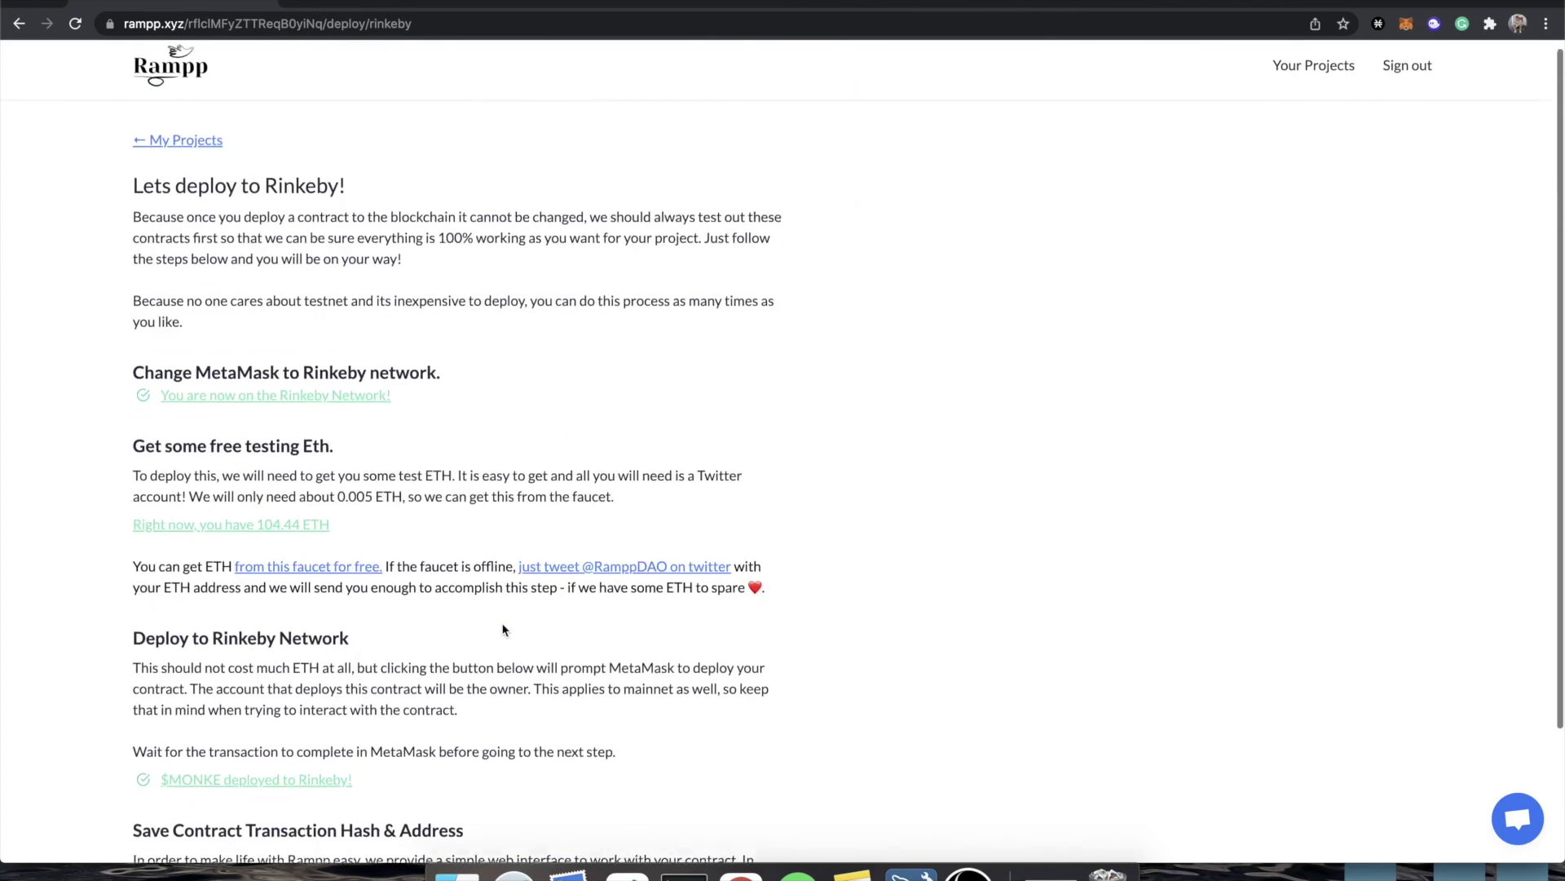